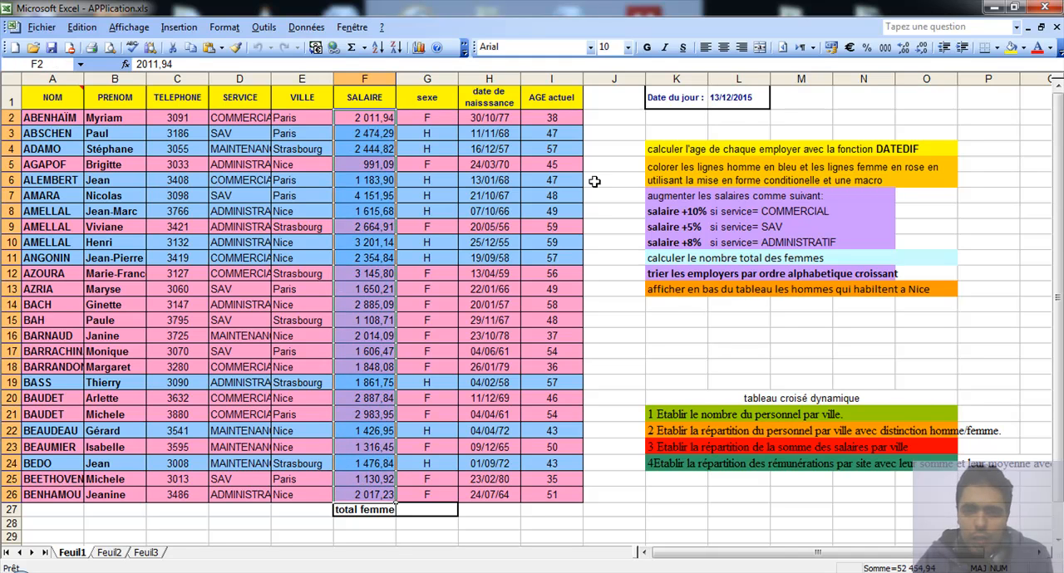
- Begin a SI formula in cell J2 that tests whether the service in D2 equals "COMMERCIAL"
{"action": "left_click", "coordinate": [606, 119]}
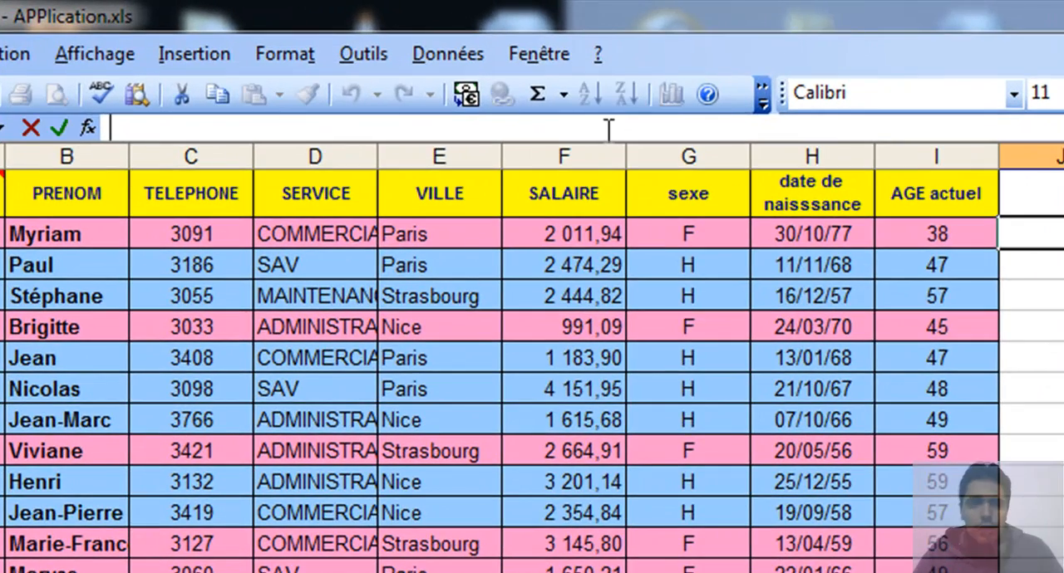
{"action": "type", "text": "+"}
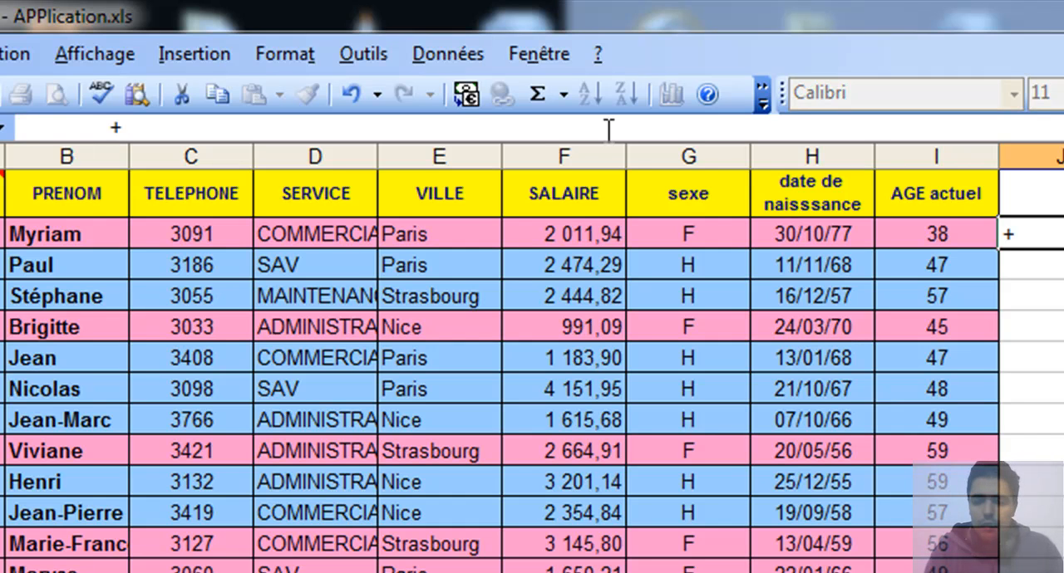
{"action": "key", "text": "BackSpace"}
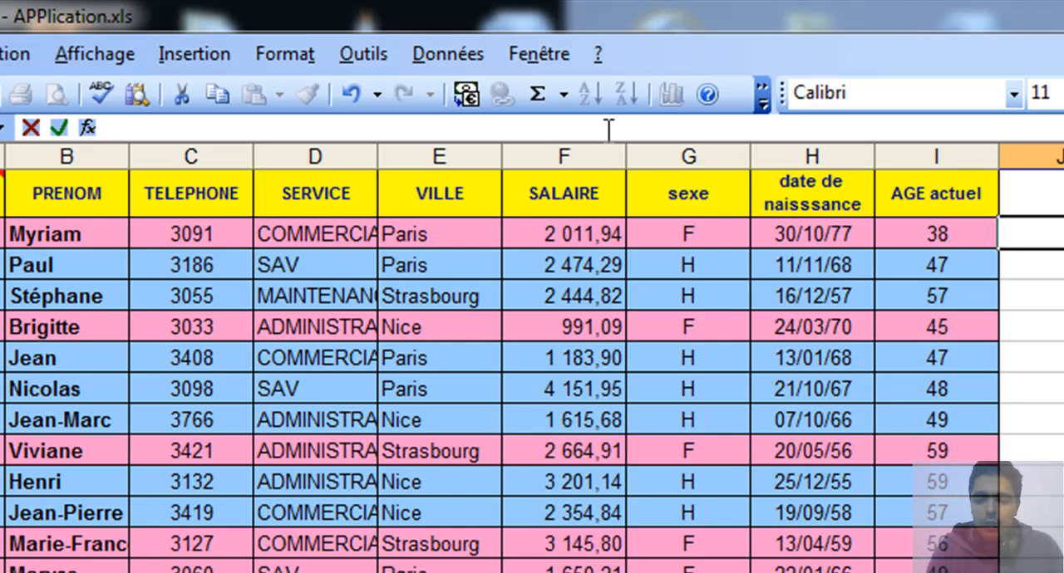
{"action": "type", "text": "=si("}
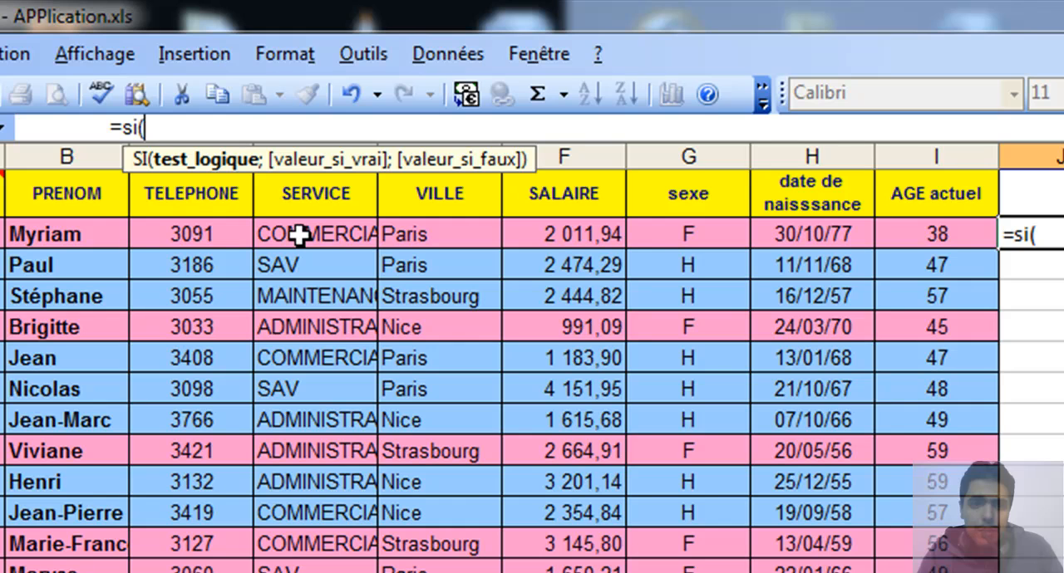
{"action": "left_click", "coordinate": [299, 235]}
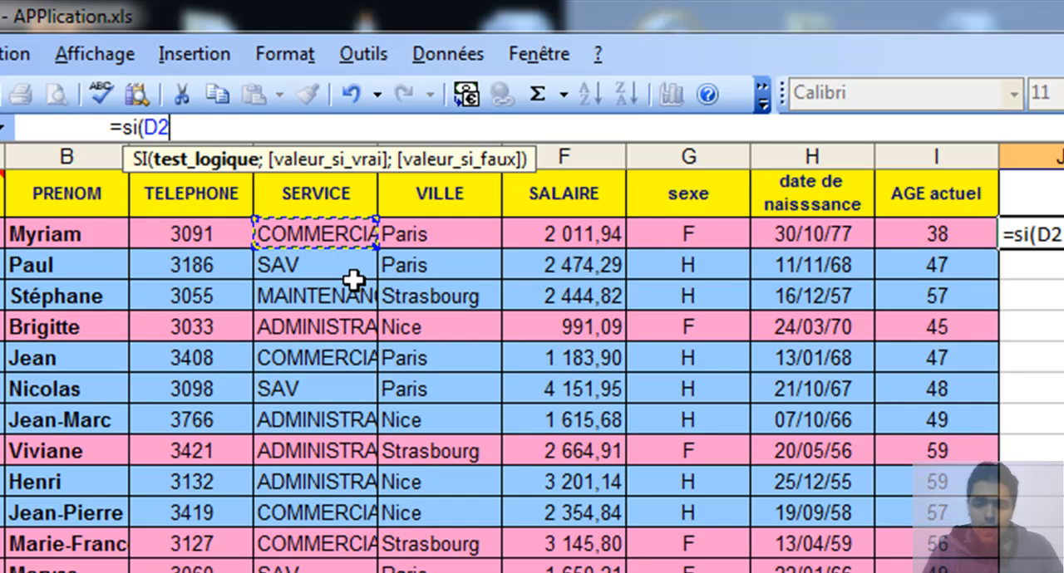
{"action": "type", "text": "="}
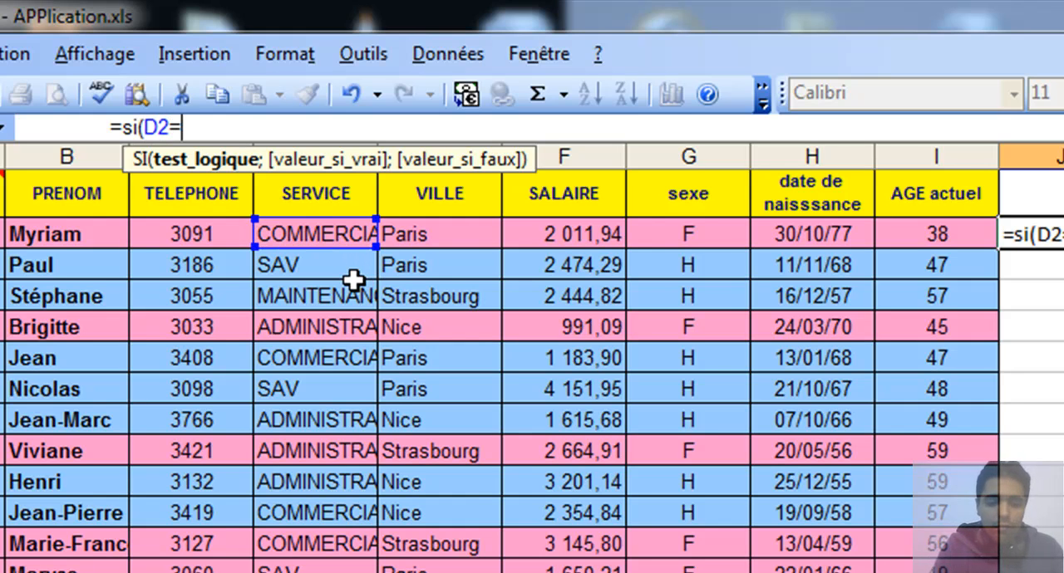
{"action": "type", "text": "3"}
{"action": "key", "text": "BackSpace"}
{"action": "type", "text": "\"ad"}
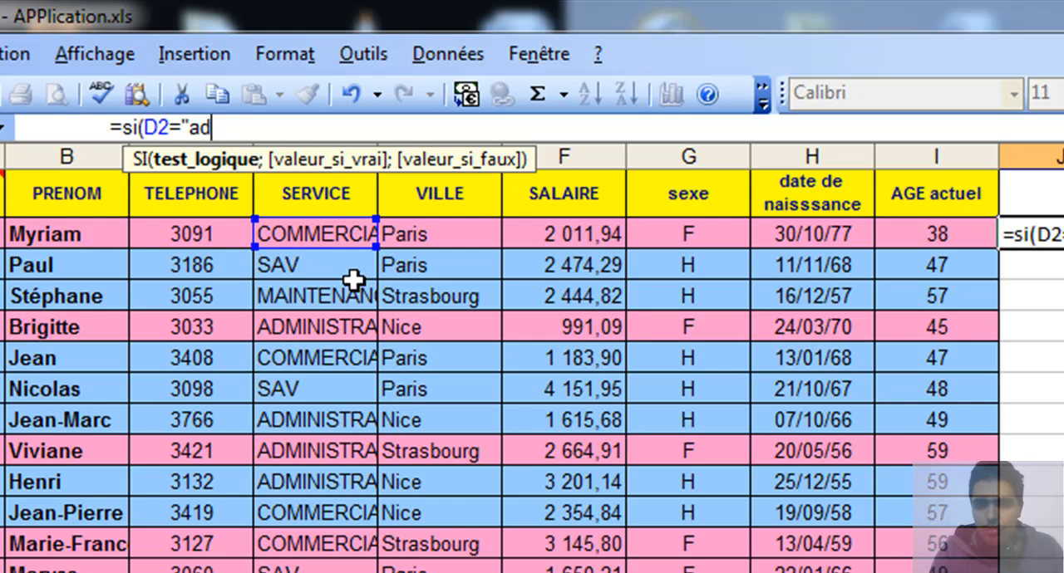
{"action": "key", "text": "BackSpace"}
{"action": "key", "text": "BackSpace"}
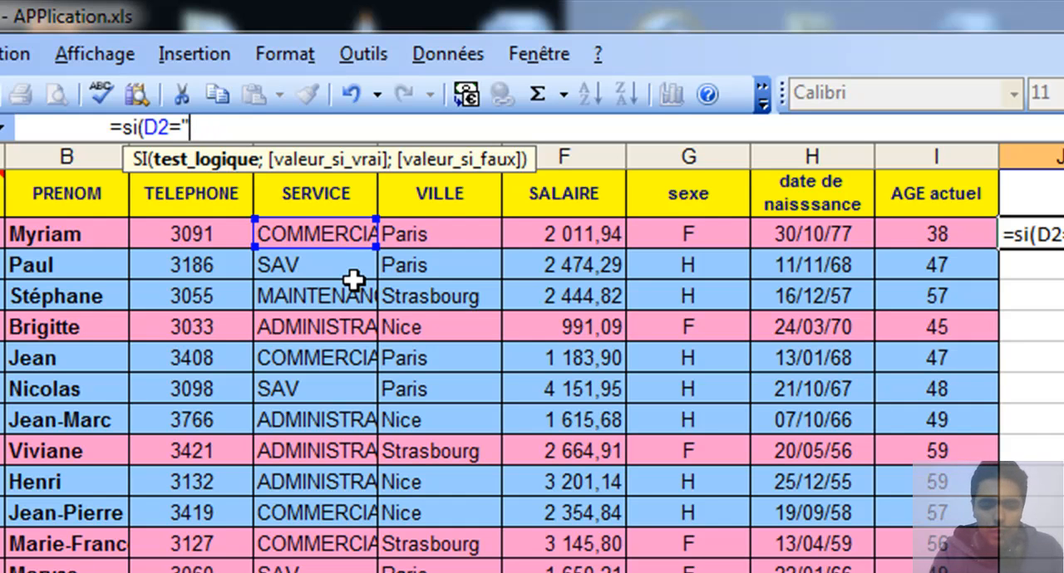
{"action": "type", "text": "COMME"}
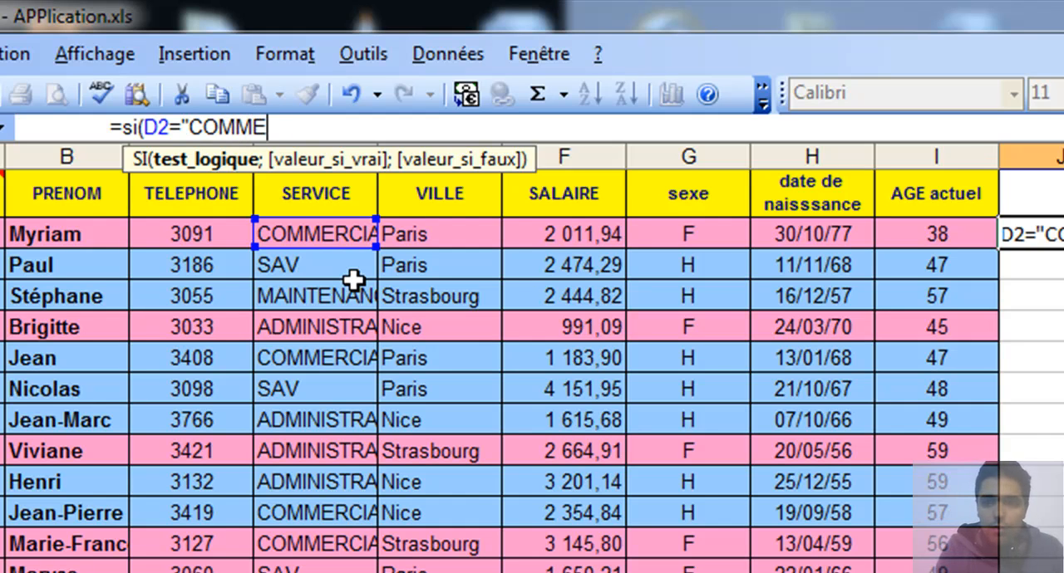
{"action": "type", "text": "RCIA"}
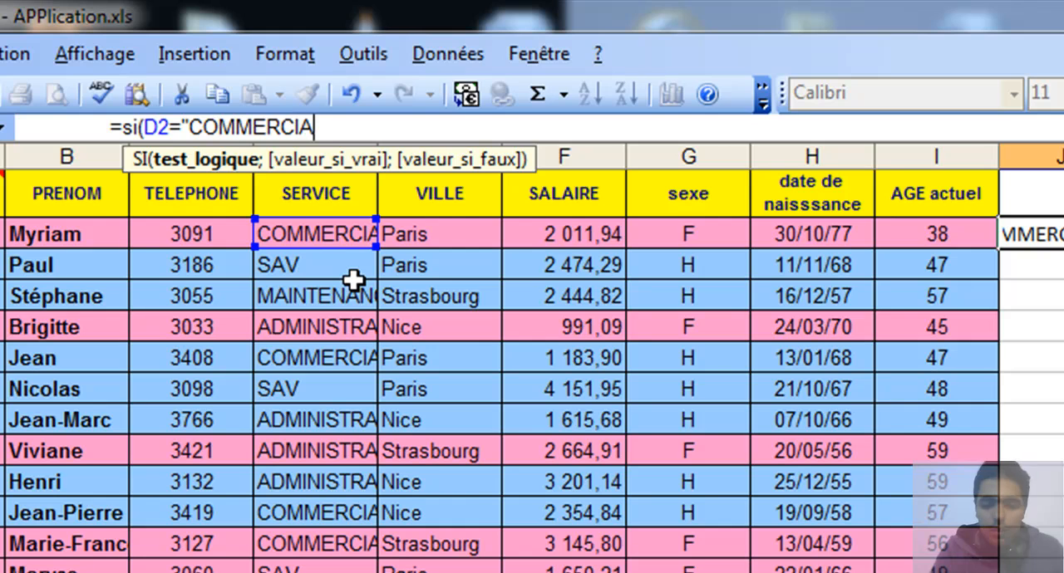
{"action": "type", "text": "L3"}
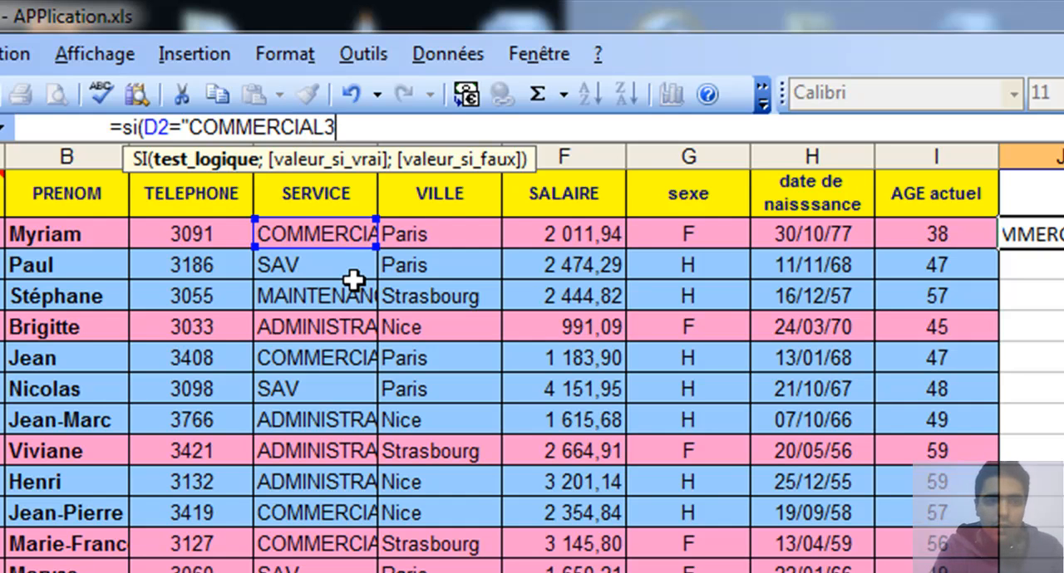
{"action": "key", "text": "BackSpace"}
{"action": "type", "text": "\""}
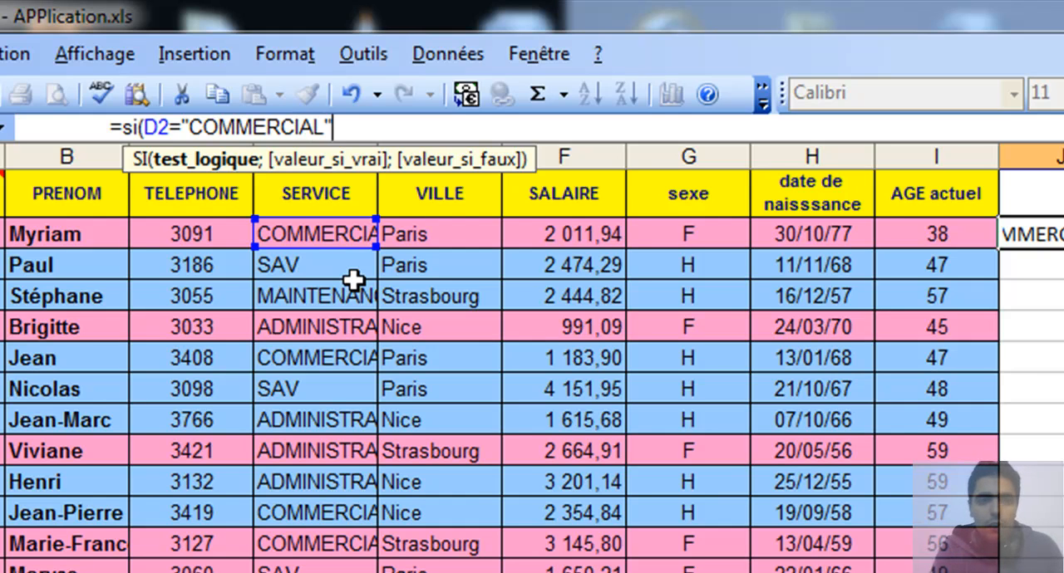
{"action": "type", "text": ";"}
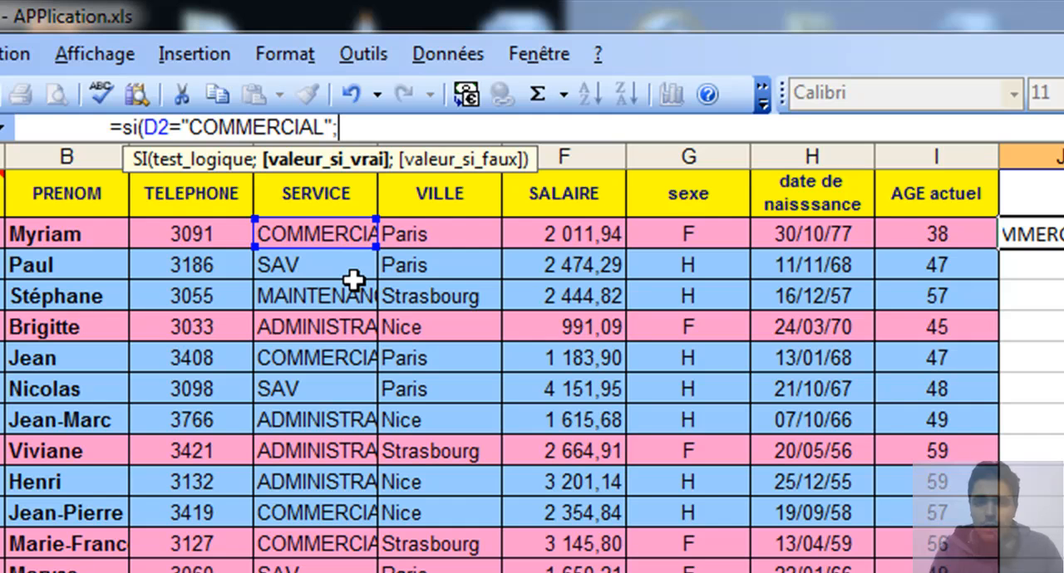
- Set the formula's value for COMMERCIAL to the salary plus 10%, as F2+F2*0,1, and continue to the false argument
{"action": "left_click", "coordinate": [590, 235]}
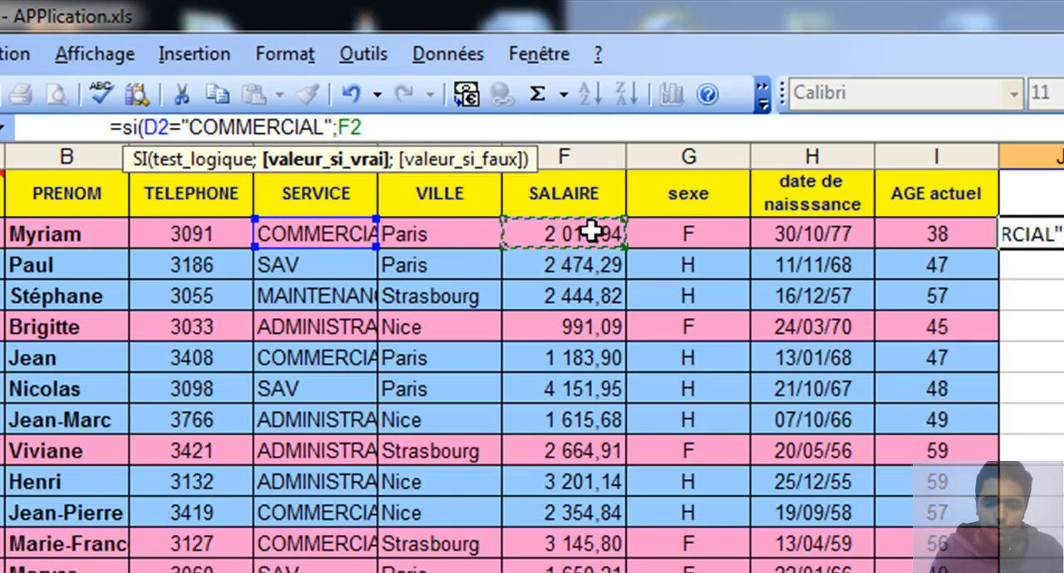
{"action": "type", "text": "+"}
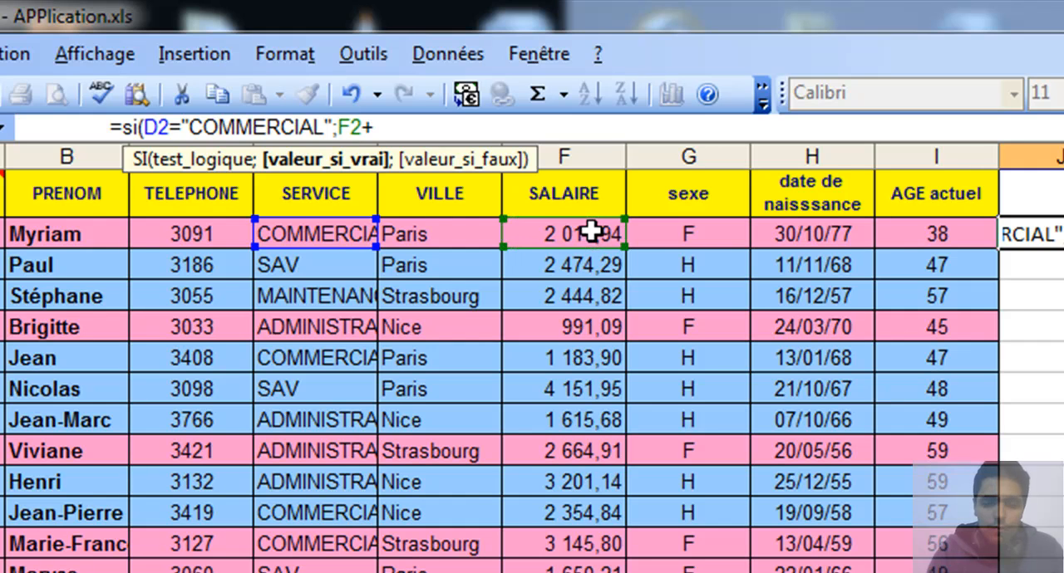
{"action": "left_click", "coordinate": [598, 233]}
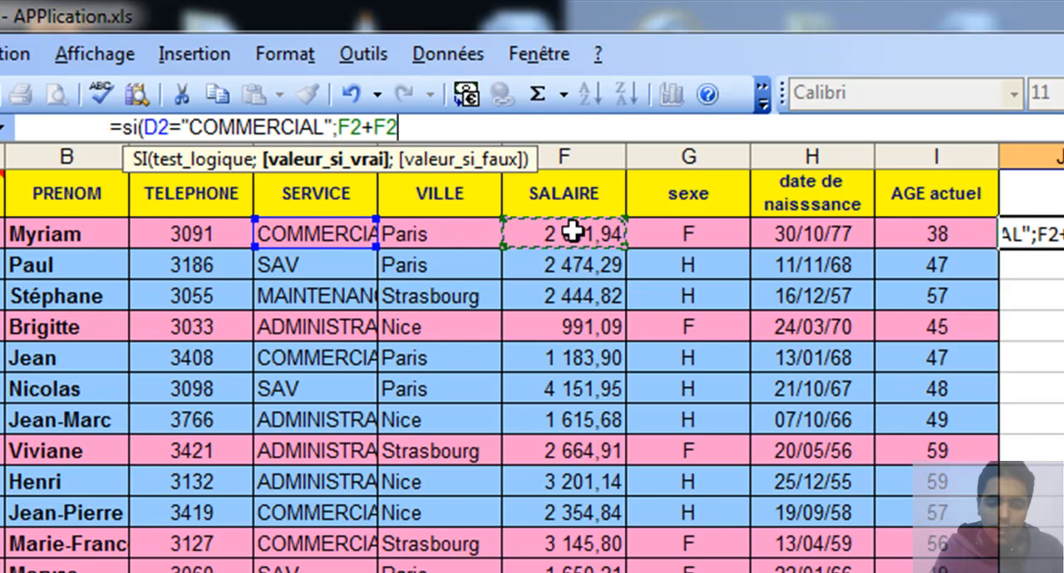
{"action": "type", "text": "*"}
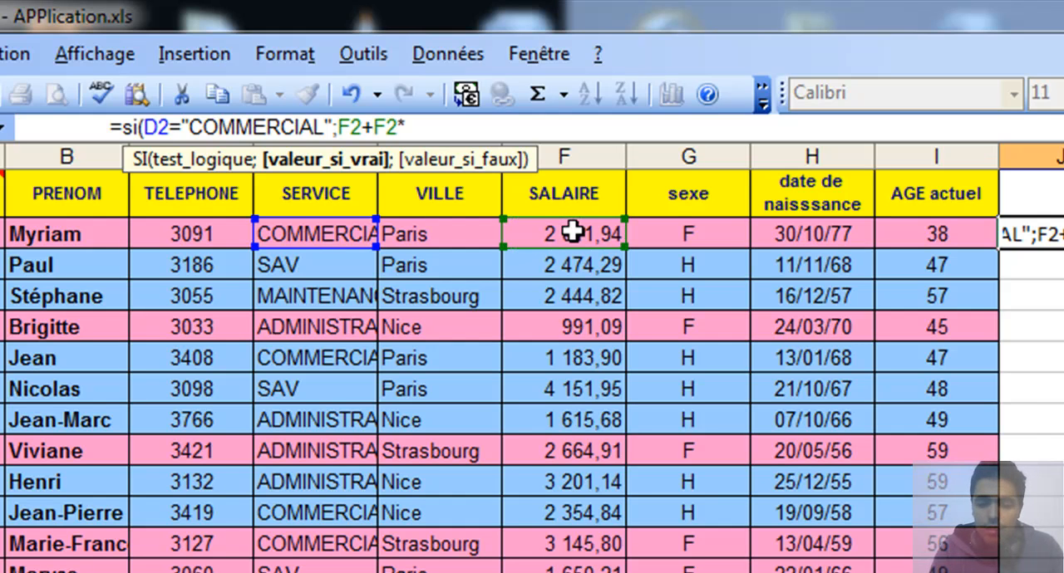
{"action": "type", "text": "0"}
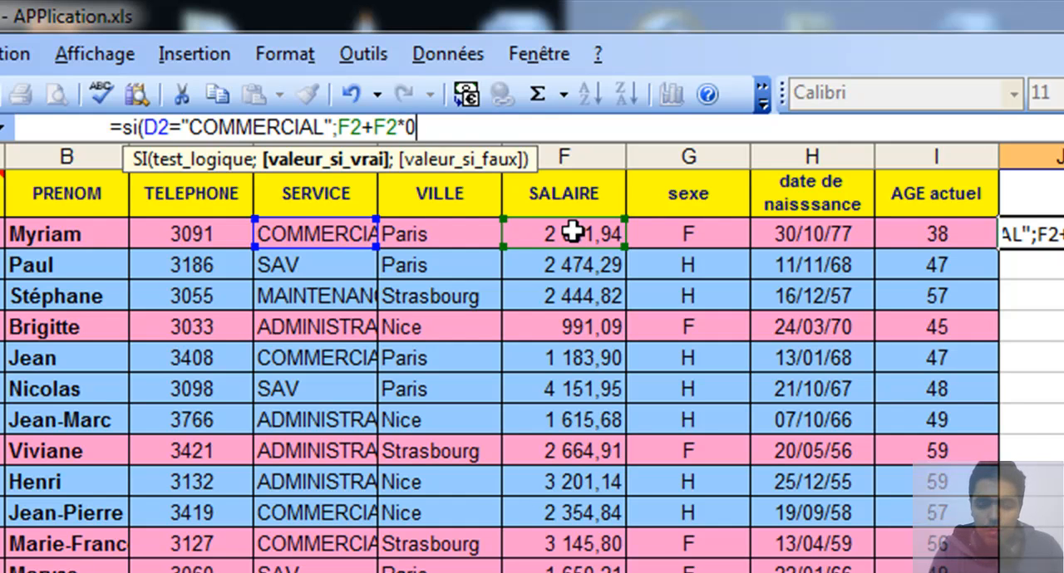
{"action": "type", "text": ";"}
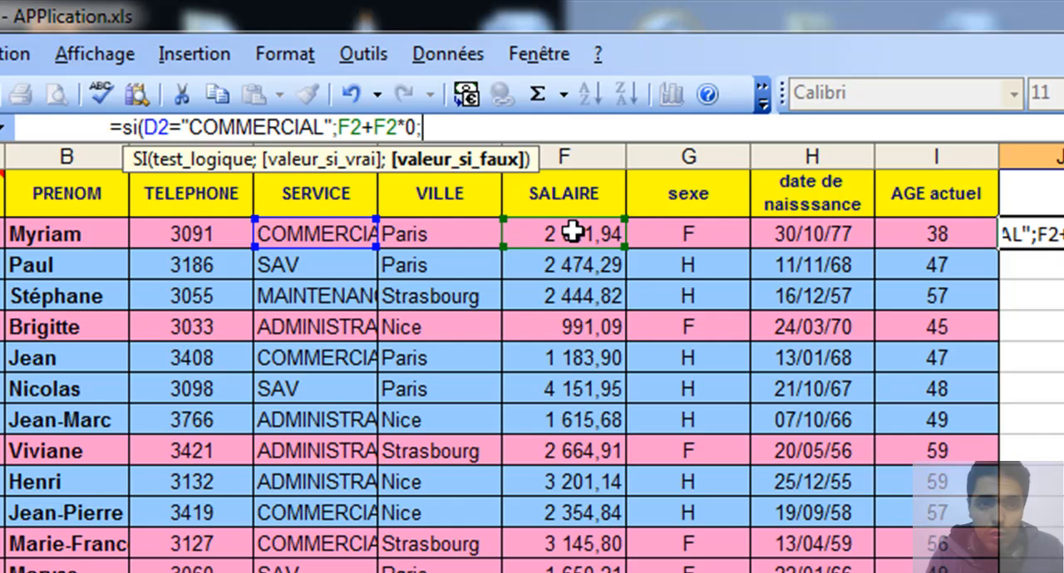
{"action": "key", "text": "BackSpace"}
{"action": "type", "text": "."}
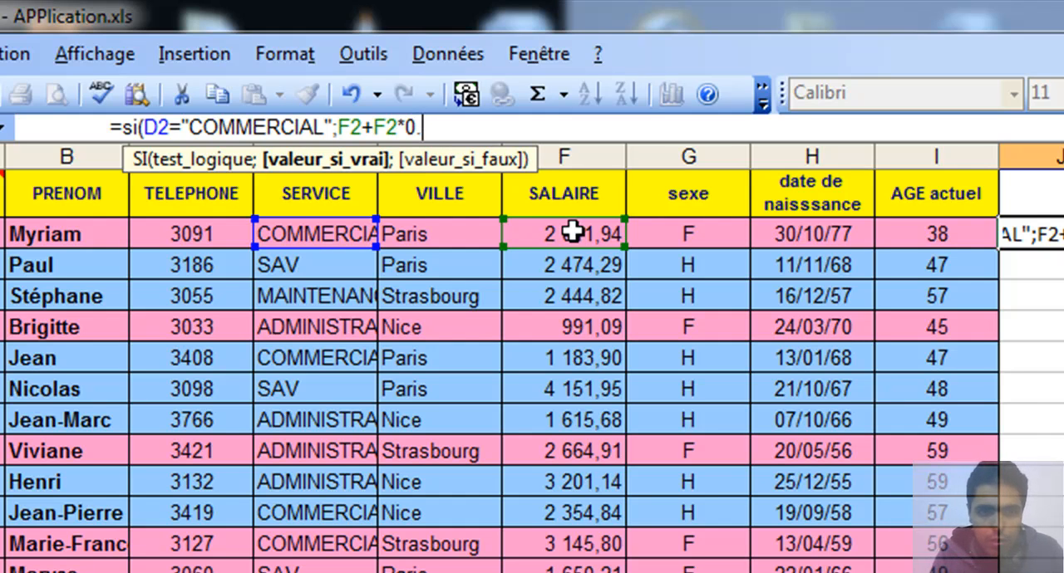
{"action": "key", "text": "BackSpace"}
{"action": "type", "text": ","}
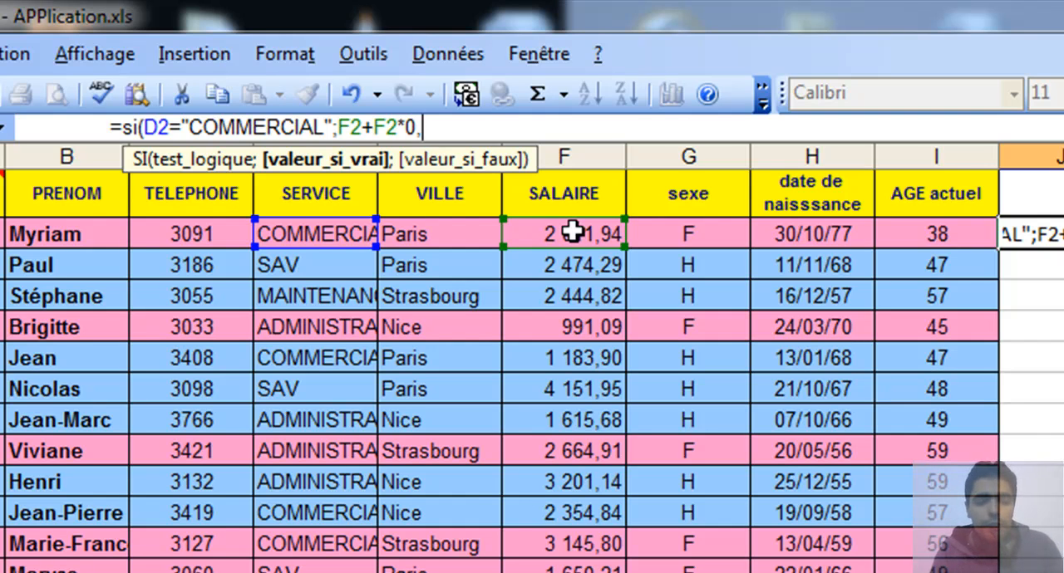
{"action": "type", "text": "1"}
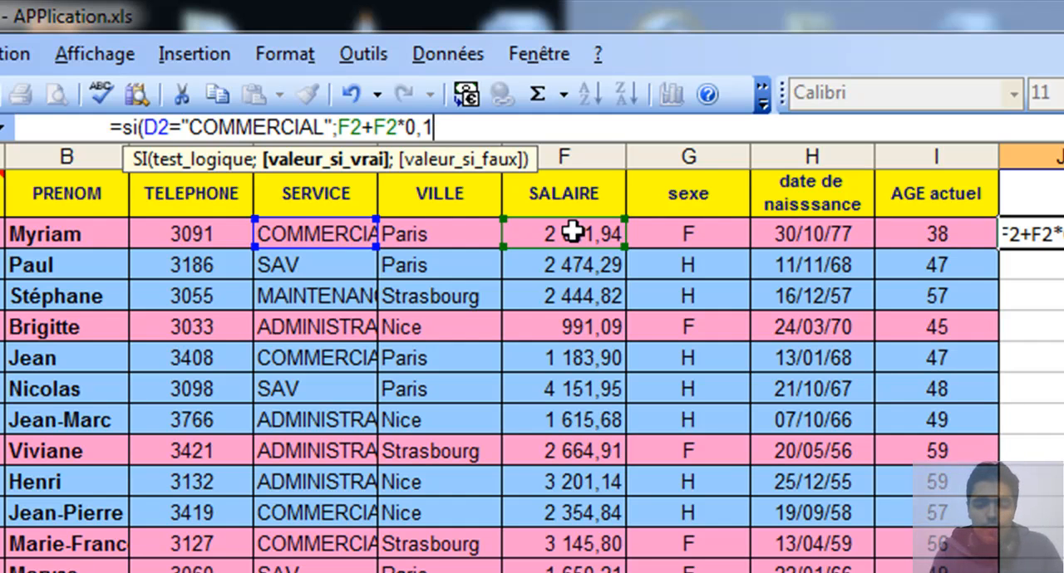
{"action": "type", "text": ";"}
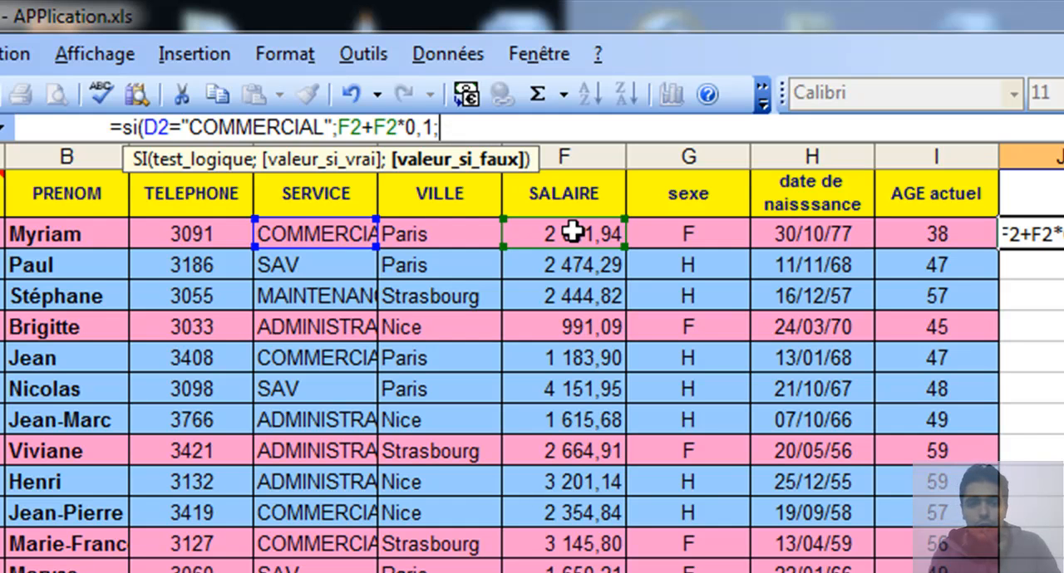
{"action": "type", "text": "si"}
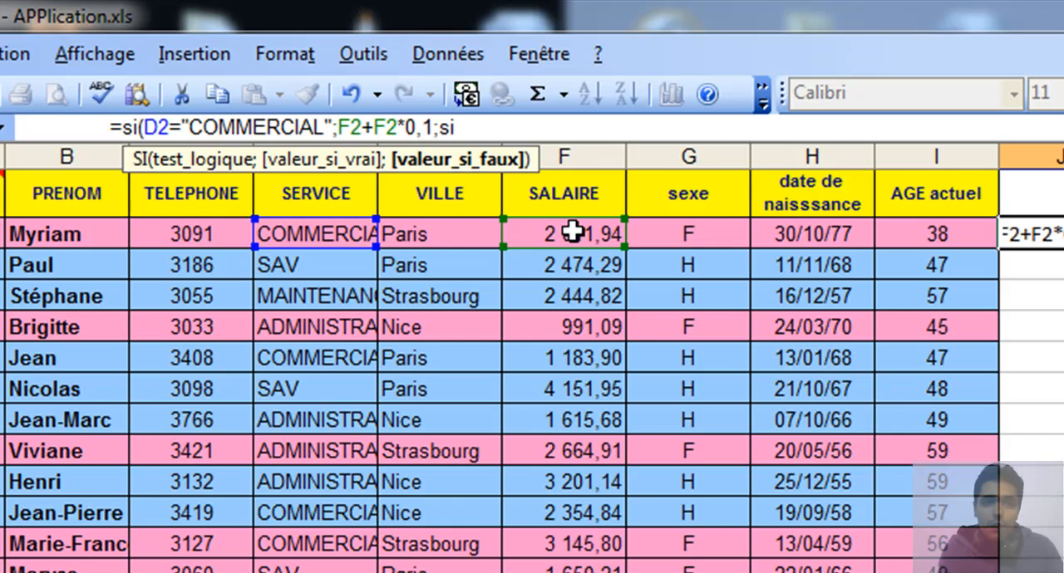
{"action": "type", "text": "("}
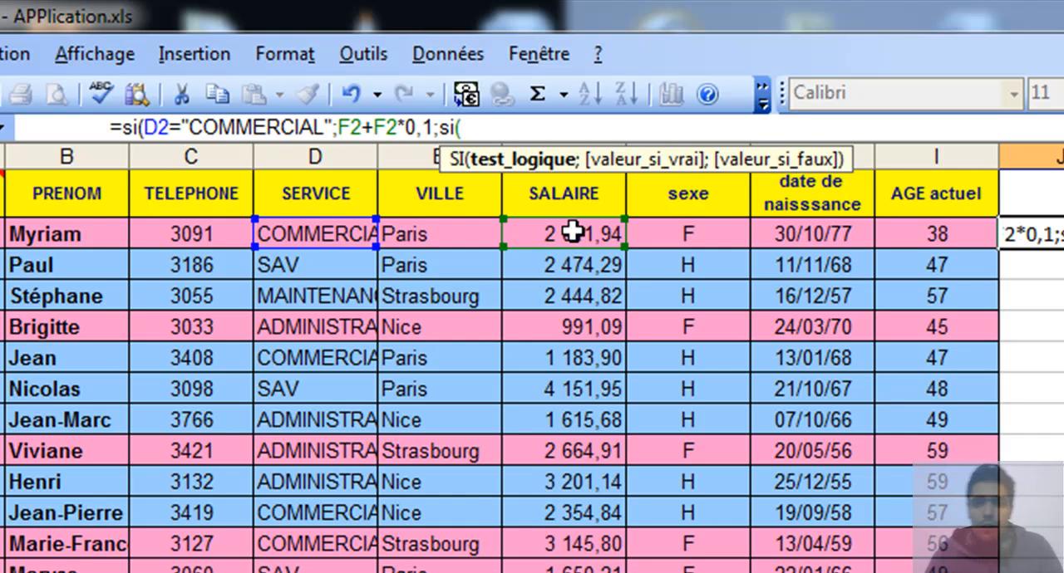
- Nest a second SI function as the false argument, with the condition D2="SAV"
{"action": "left_click", "coordinate": [320, 236]}
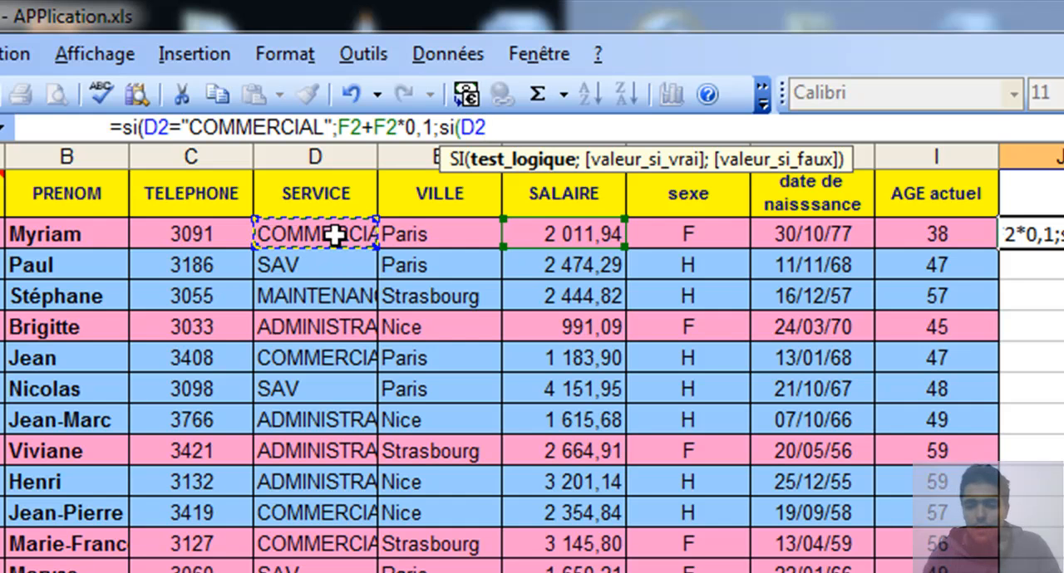
{"action": "type", "text": "="}
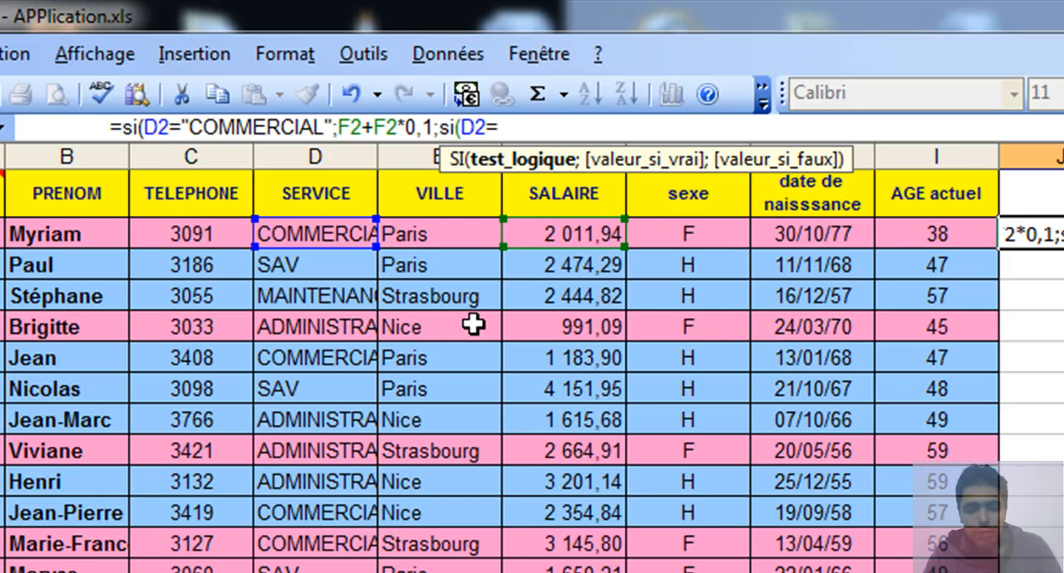
{"action": "type", "text": "\"SA"}
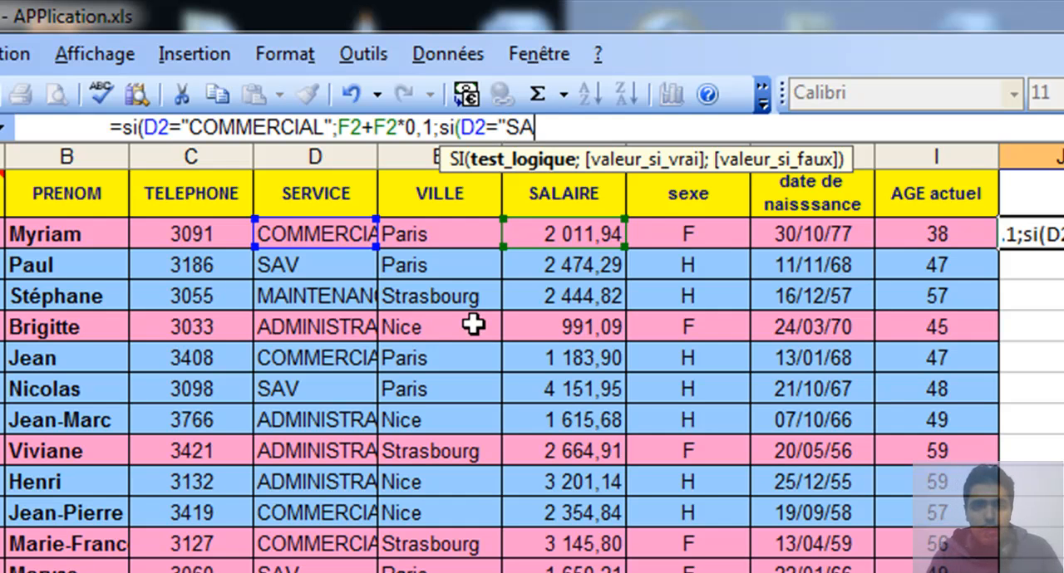
{"action": "type", "text": "V\""}
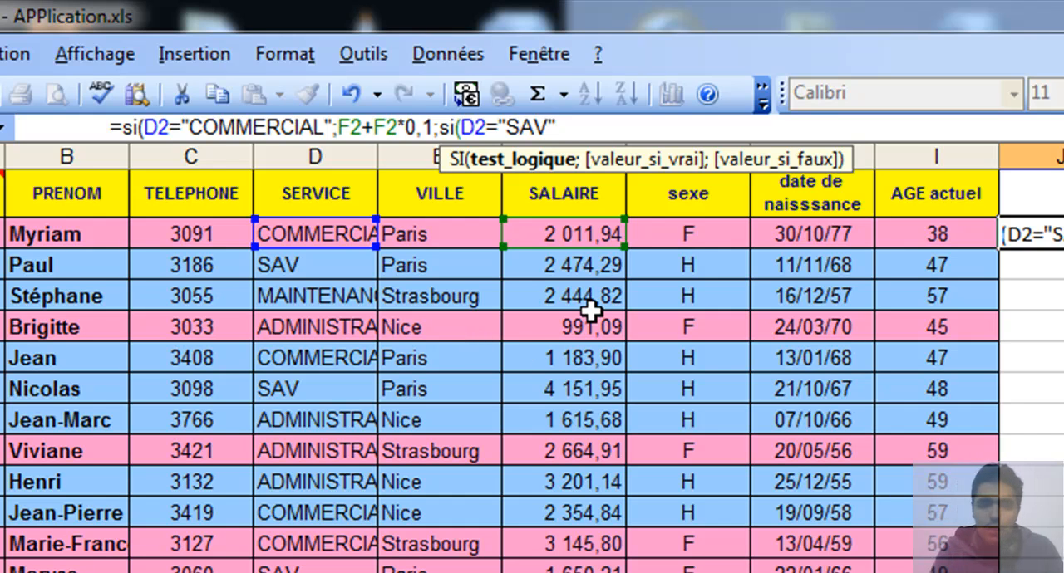
{"action": "type", "text": ";"}
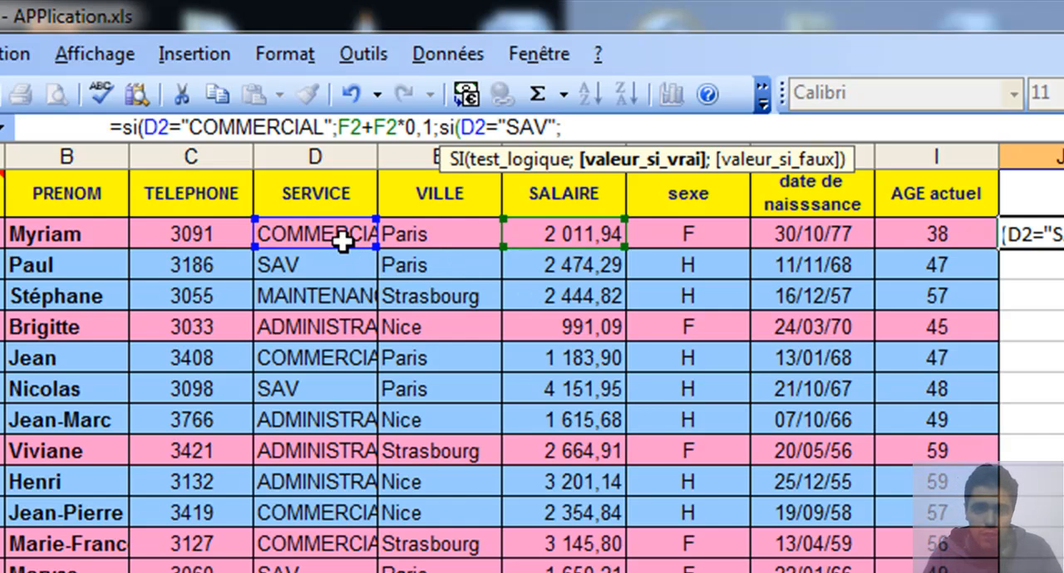
- Set the nested SI's value for SAV to the salary plus 5%, as F2+F2*0,05, and continue to its false argument
{"action": "left_click", "coordinate": [588, 235]}
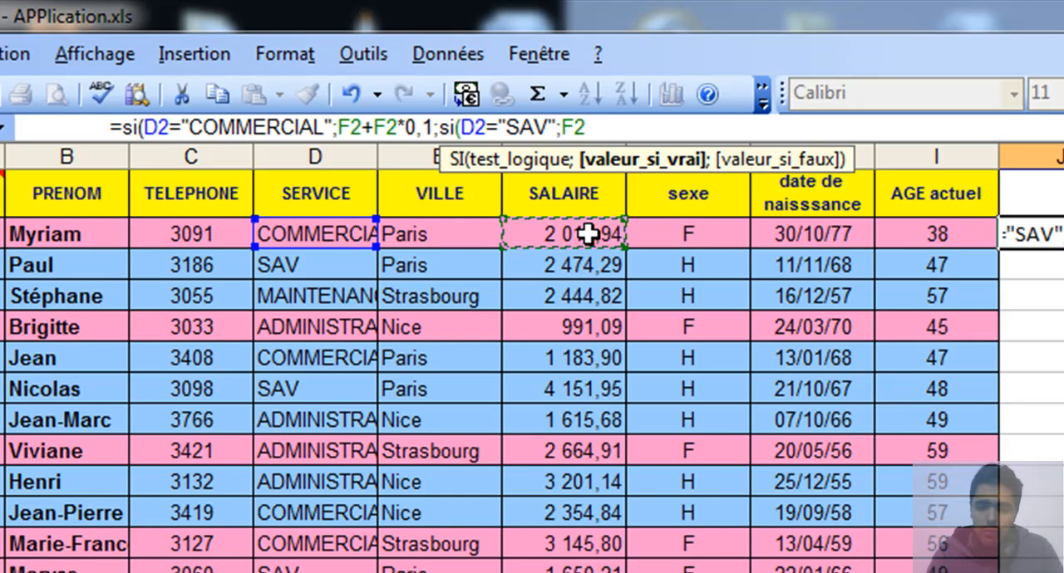
{"action": "type", "text": "+"}
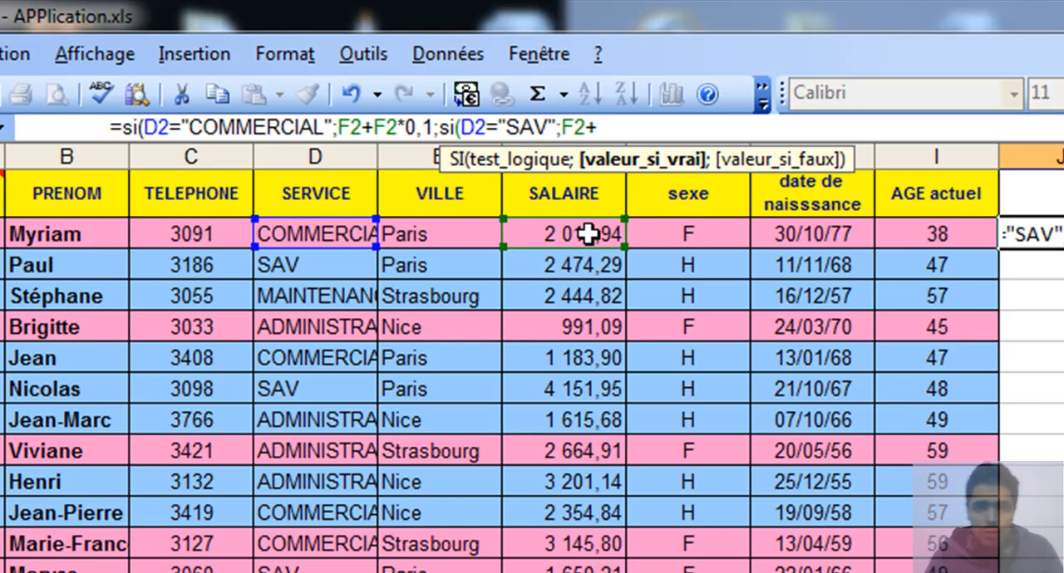
{"action": "left_click", "coordinate": [589, 235]}
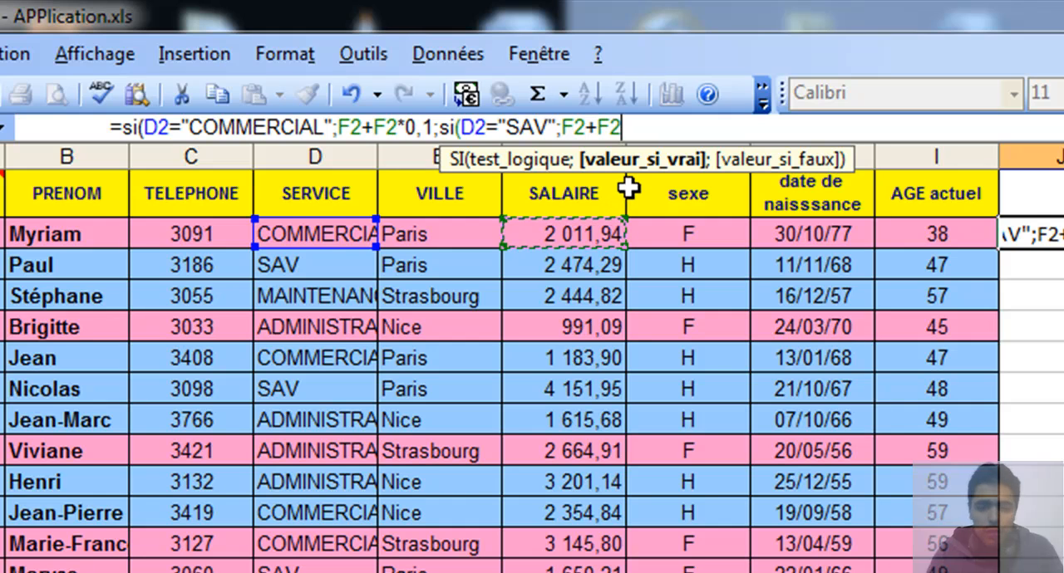
{"action": "type", "text": "*"}
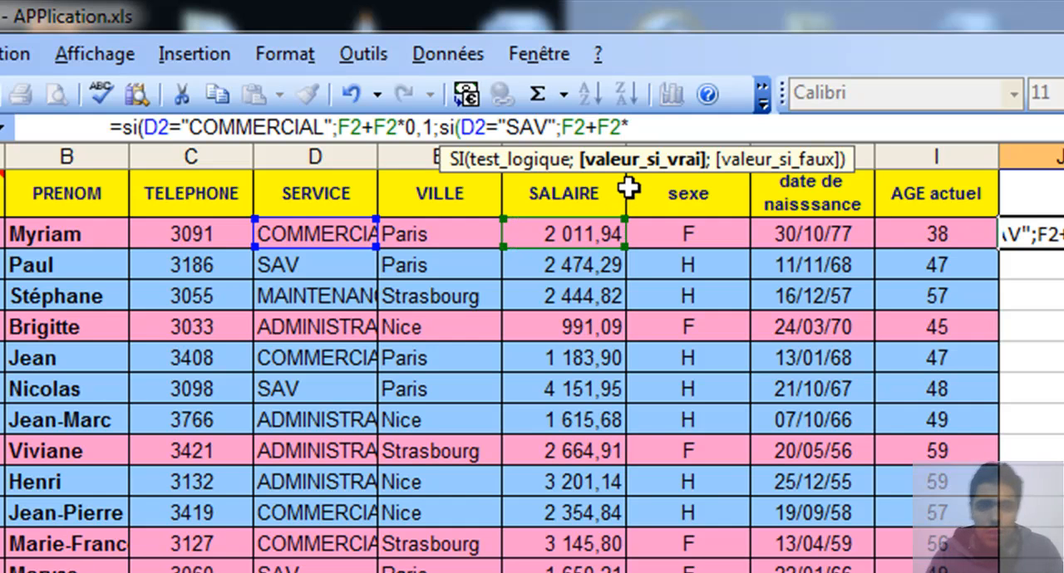
{"action": "type", "text": "à"}
{"action": "key", "text": "BackSpace"}
{"action": "type", "text": "0"}
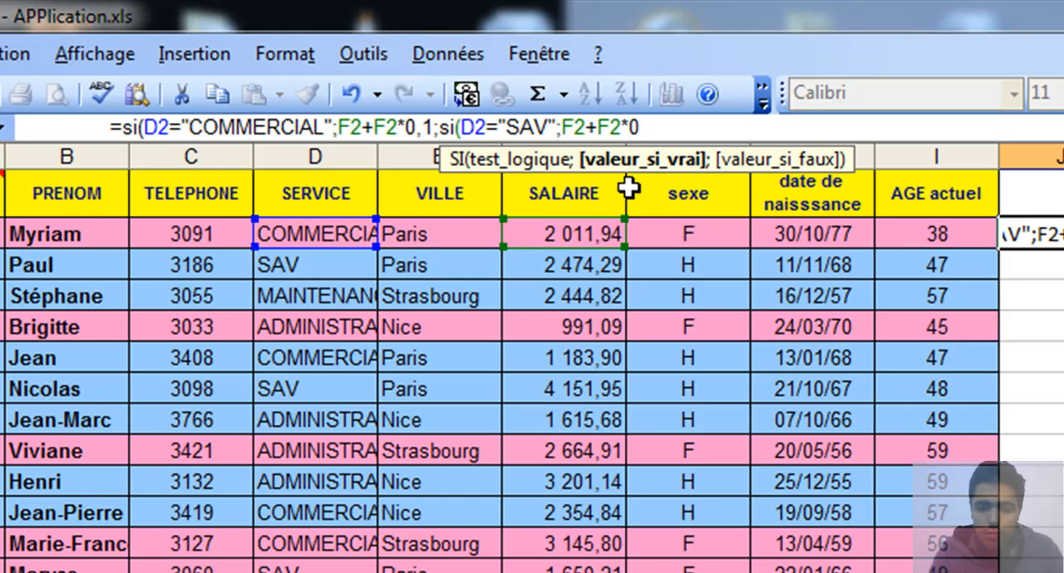
{"action": "type", "text": ","}
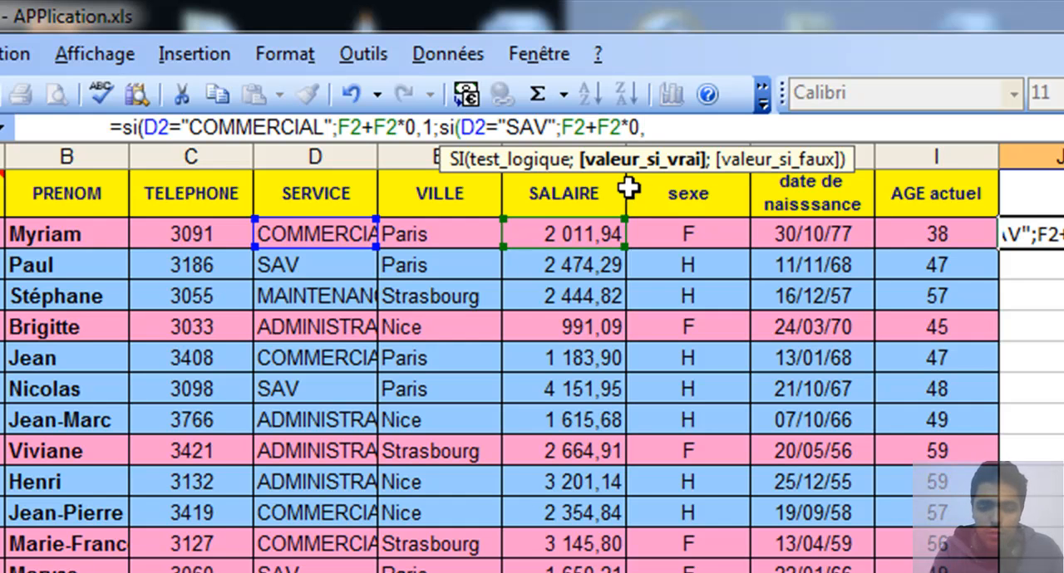
{"action": "type", "text": "0"}
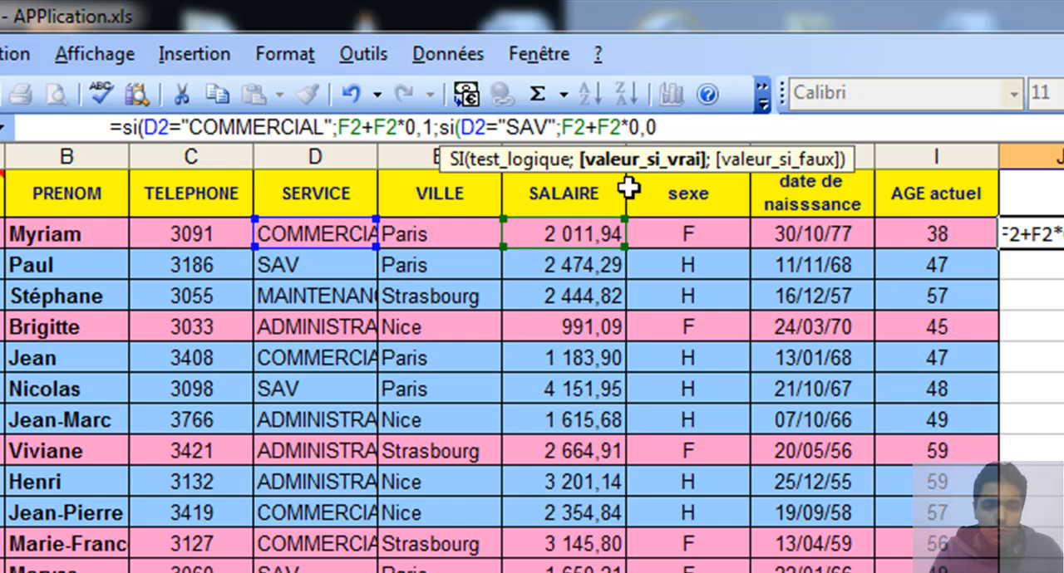
{"action": "type", "text": "("}
{"action": "key", "text": "BackSpace"}
{"action": "type", "text": "5"}
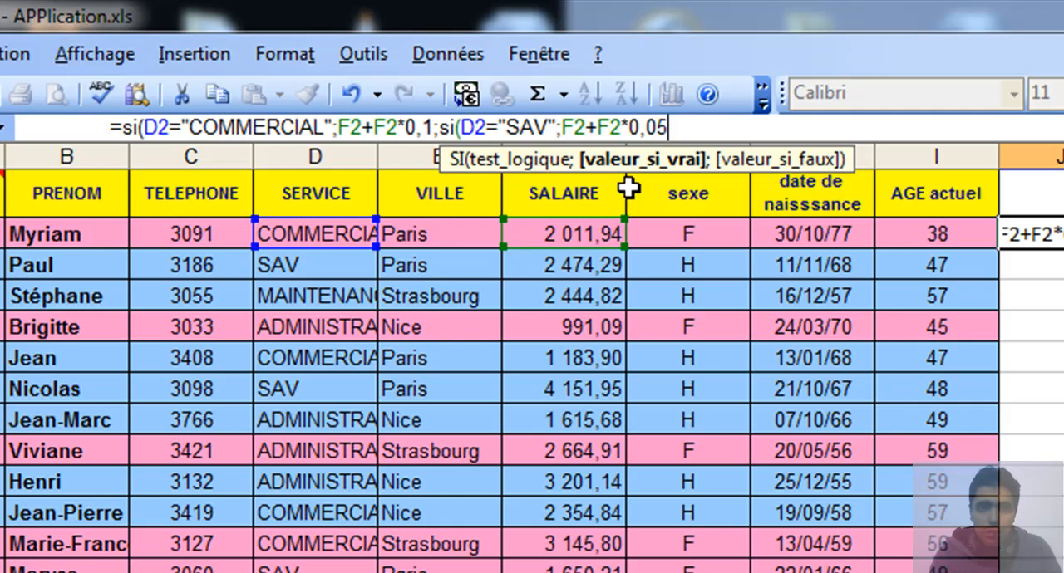
{"action": "type", "text": ";"}
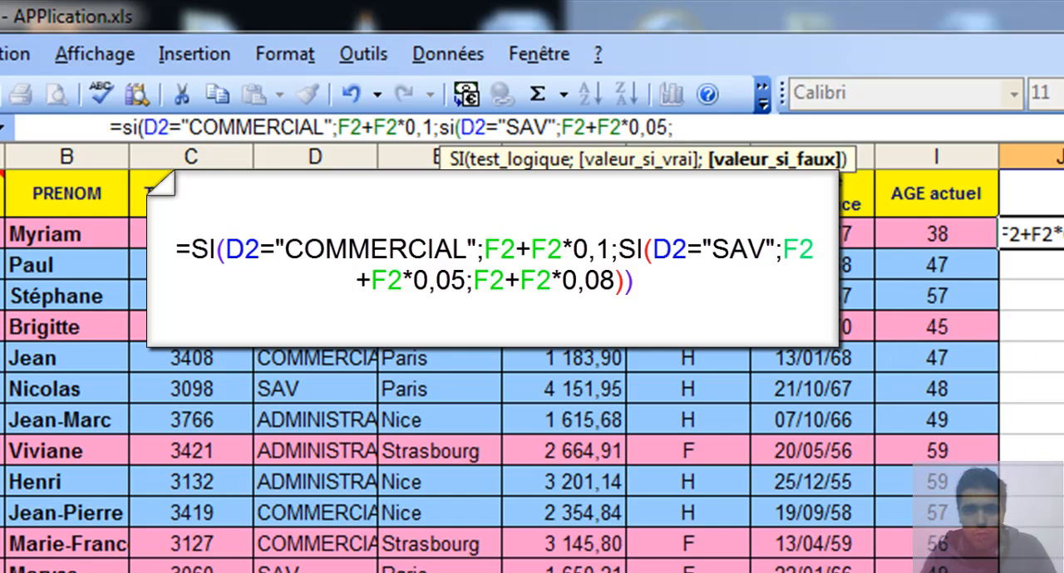
- Copy the expression F2+F2*0,05 within the formula and paste it as the nested SI's false argument
{"action": "left_click_drag", "start_coordinate": [668, 127], "coordinate": [562, 127]}
{"action": "key", "text": "ctrl+c"}
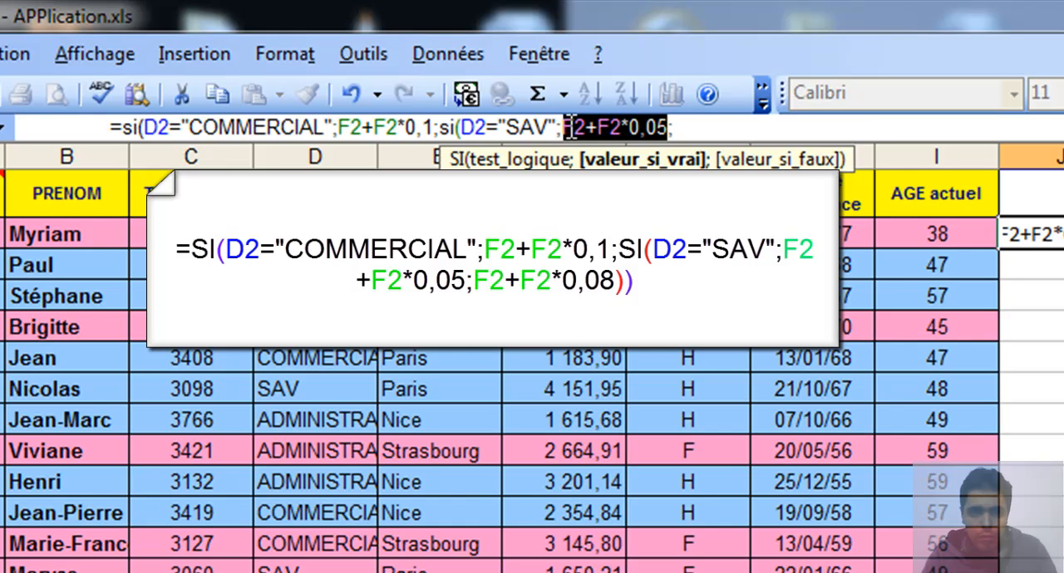
{"action": "right_click", "coordinate": [572, 129]}
{"action": "key", "text": "Escape"}
{"action": "left_click", "coordinate": [706, 129]}
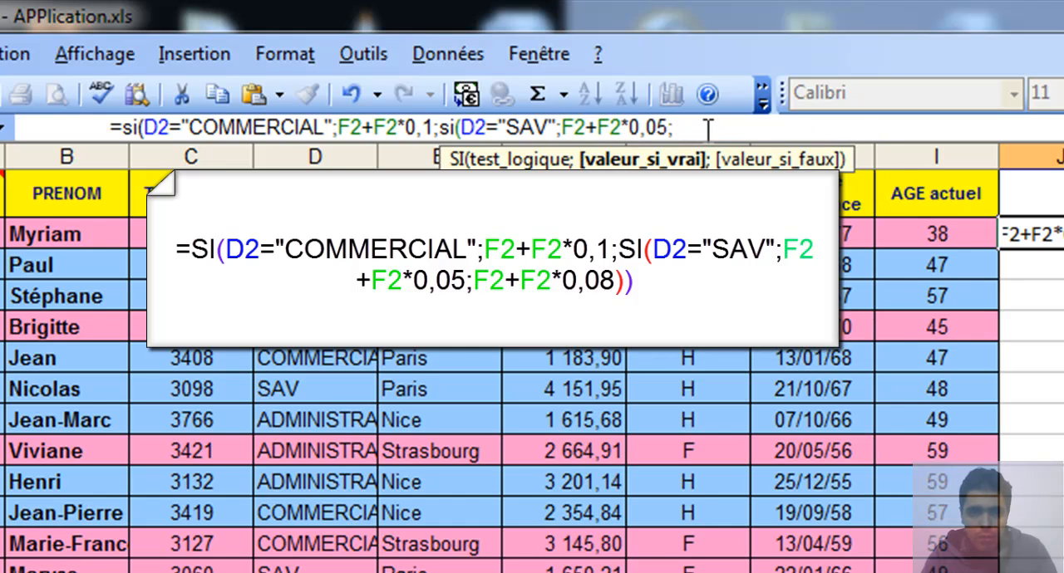
{"action": "right_click", "coordinate": [705, 130]}
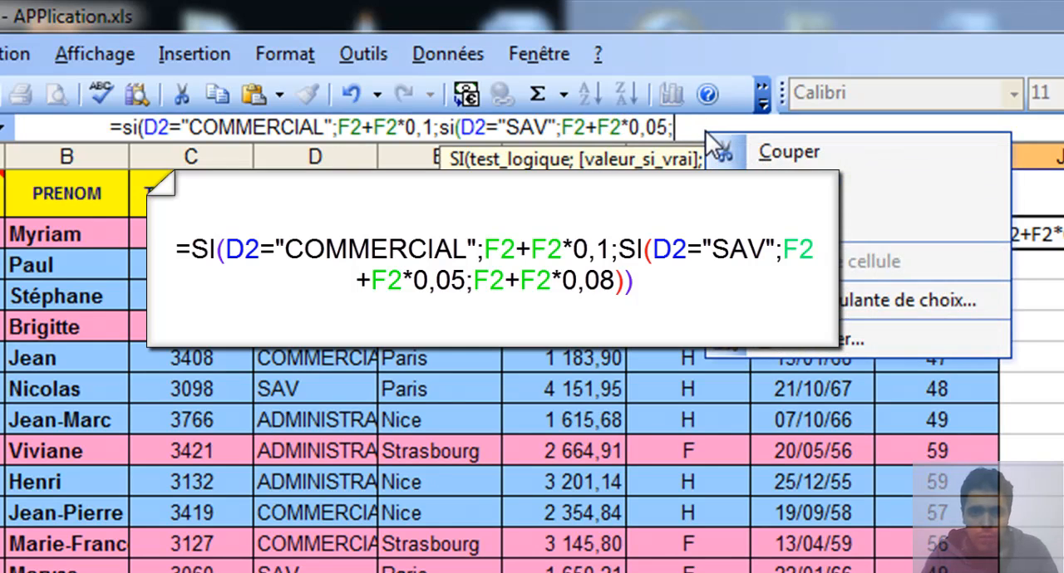
{"action": "left_click", "coordinate": [842, 219]}
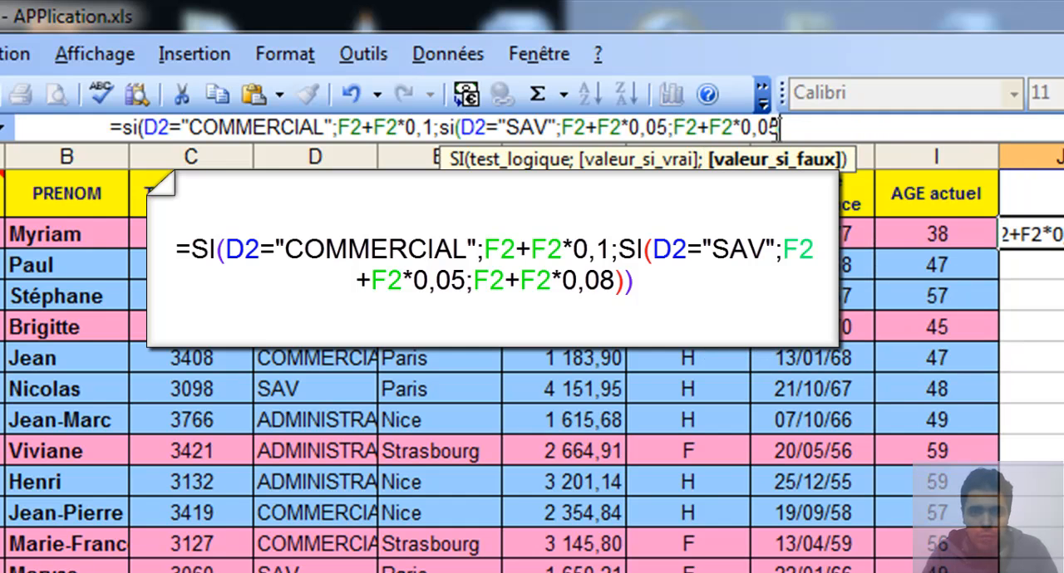
- Change the rate in the last argument to 0,08, close both SI functions and validate the formula
{"action": "key", "text": "BackSpace"}
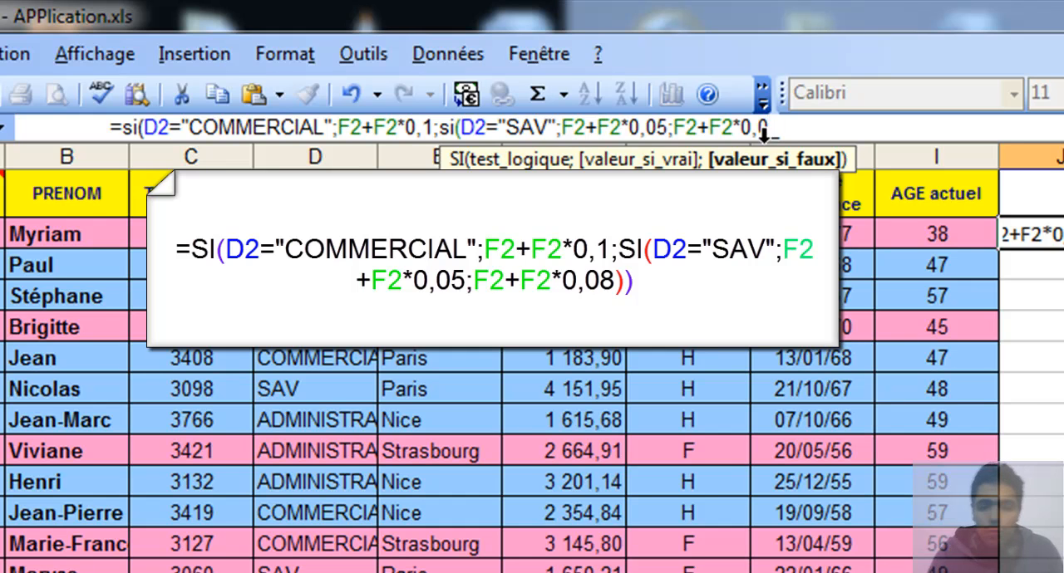
{"action": "type", "text": "8"}
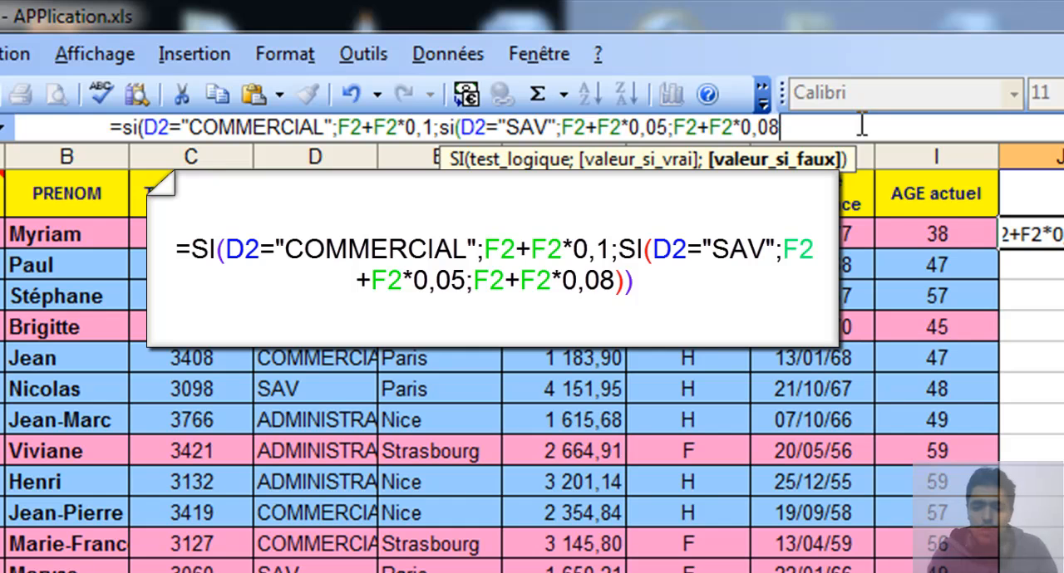
{"action": "type", "text": ")"}
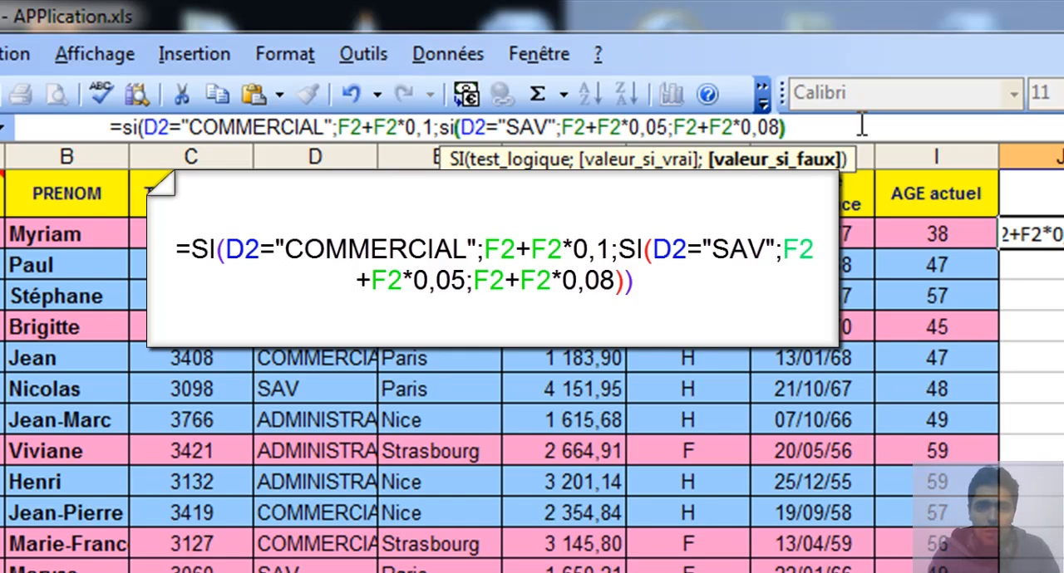
{"action": "type", "text": ")"}
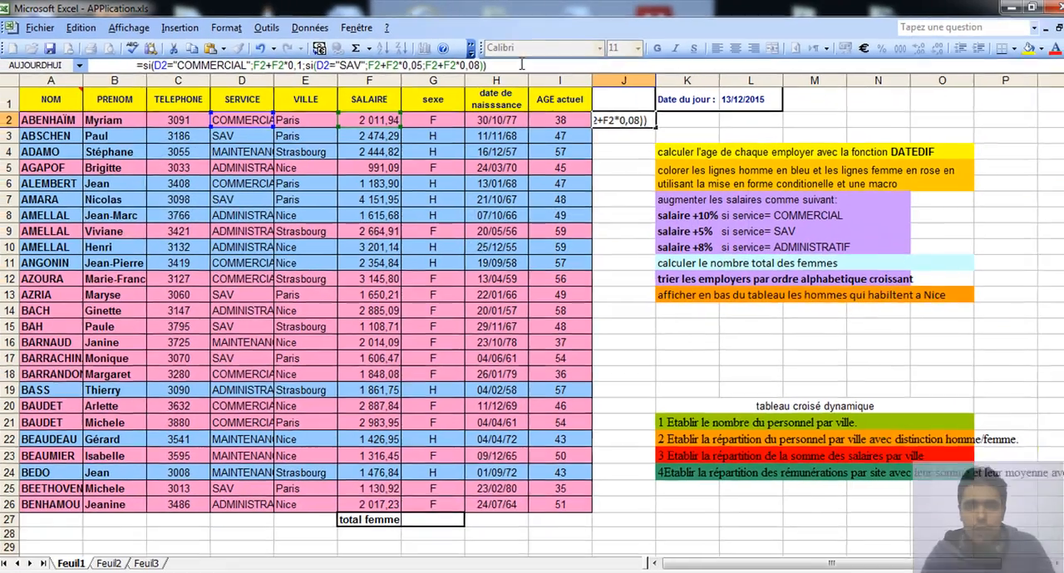
{"action": "key", "text": "Return"}
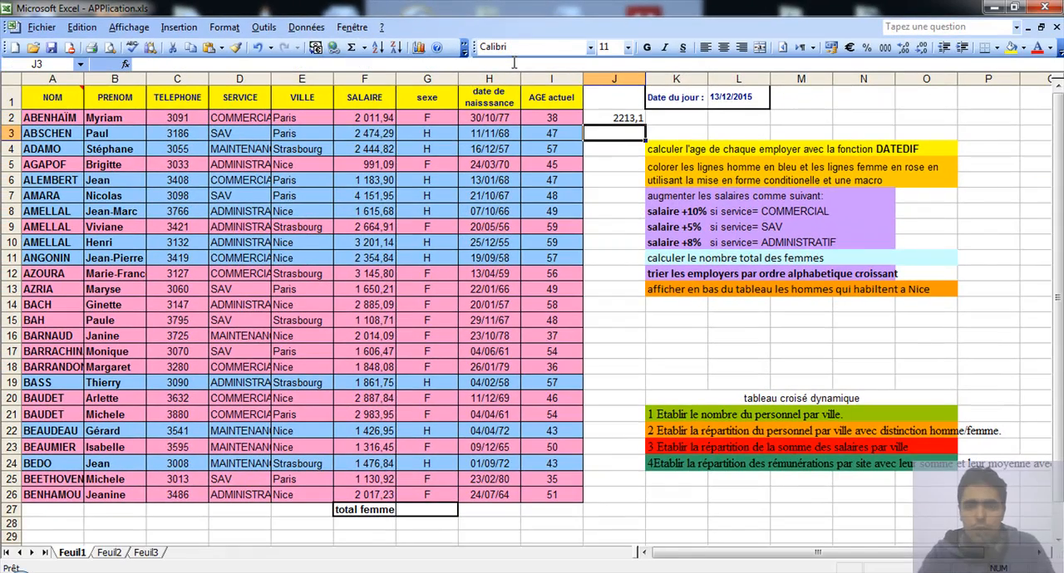
- Fill the formula in J2 down through J26 and copy the resulting range
{"action": "left_click", "coordinate": [611, 119]}
{"action": "left_click_drag", "start_coordinate": [646, 125], "coordinate": [621, 502]}
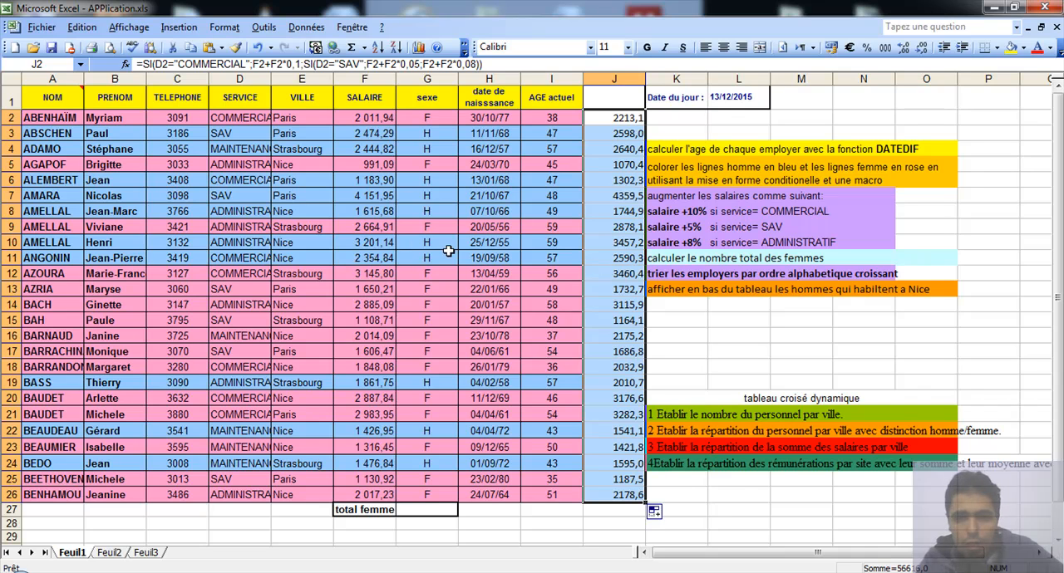
{"action": "right_click", "coordinate": [615, 120]}
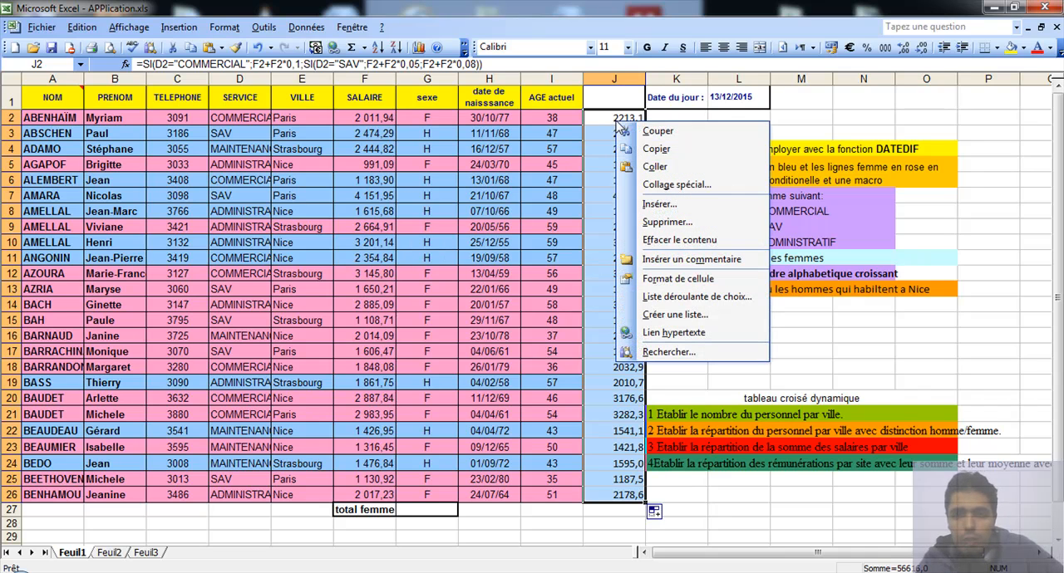
{"action": "left_click", "coordinate": [656, 149]}
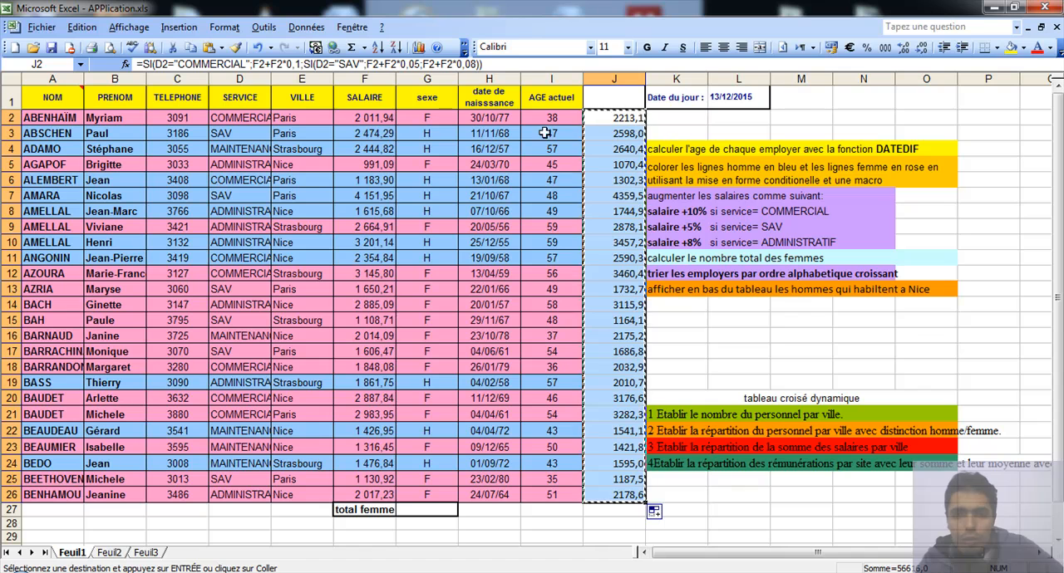
- Paste the copied salaries as values only over the SALAIRE column, starting at F2
{"action": "left_click", "coordinate": [362, 118]}
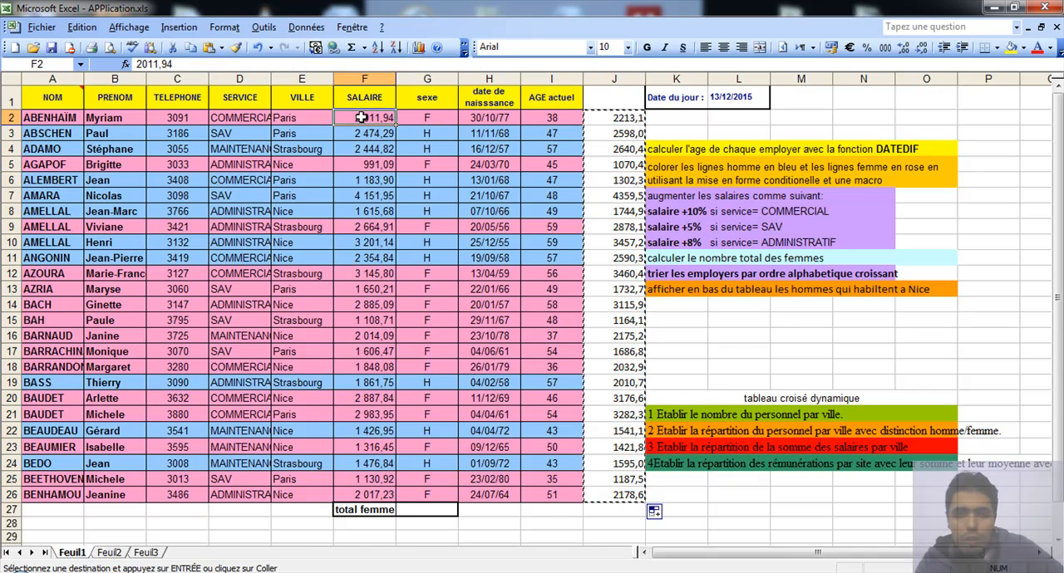
{"action": "right_click", "coordinate": [361, 117]}
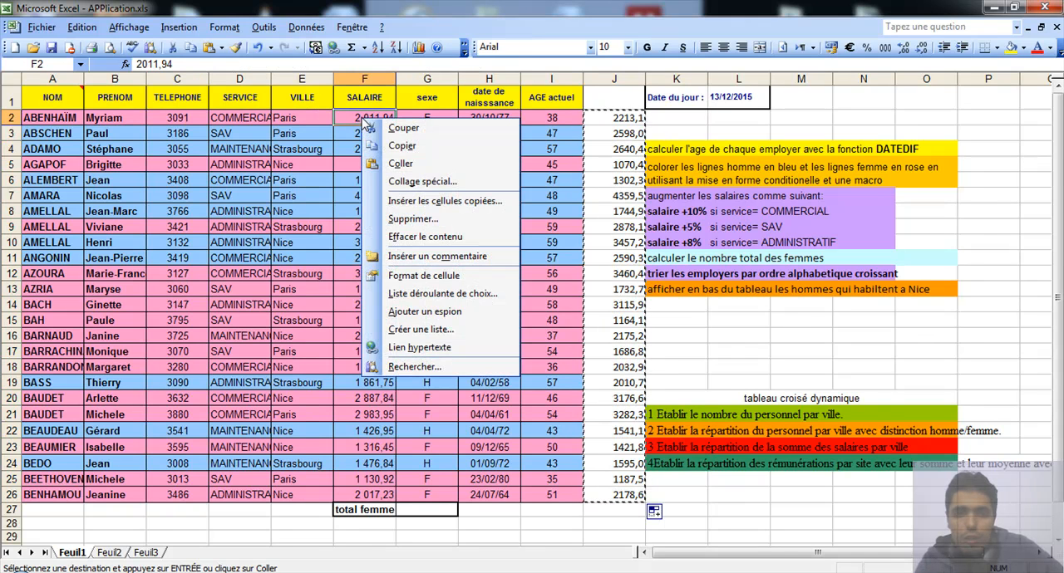
{"action": "left_click", "coordinate": [462, 184]}
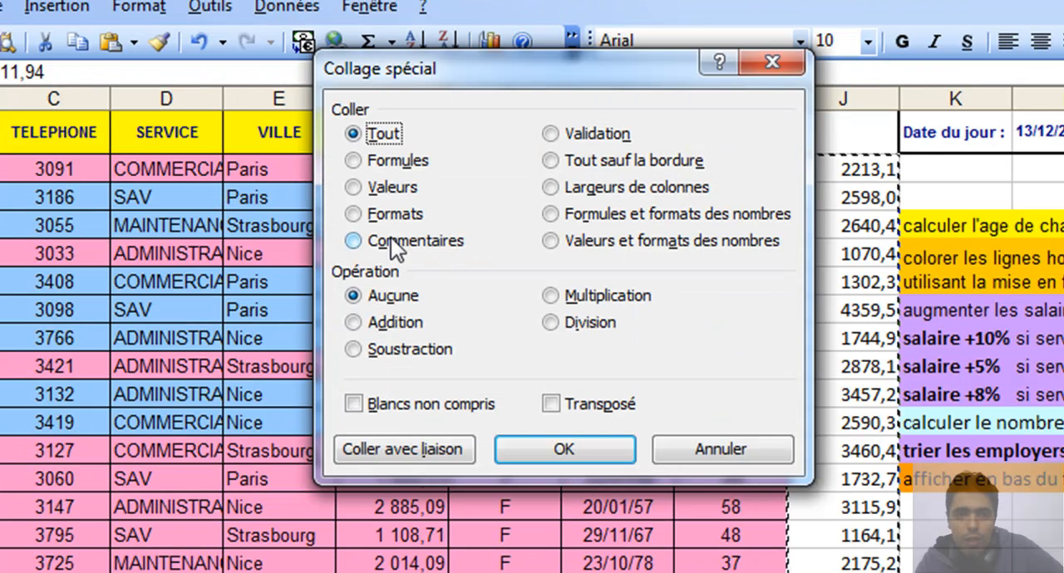
{"action": "left_click", "coordinate": [355, 189]}
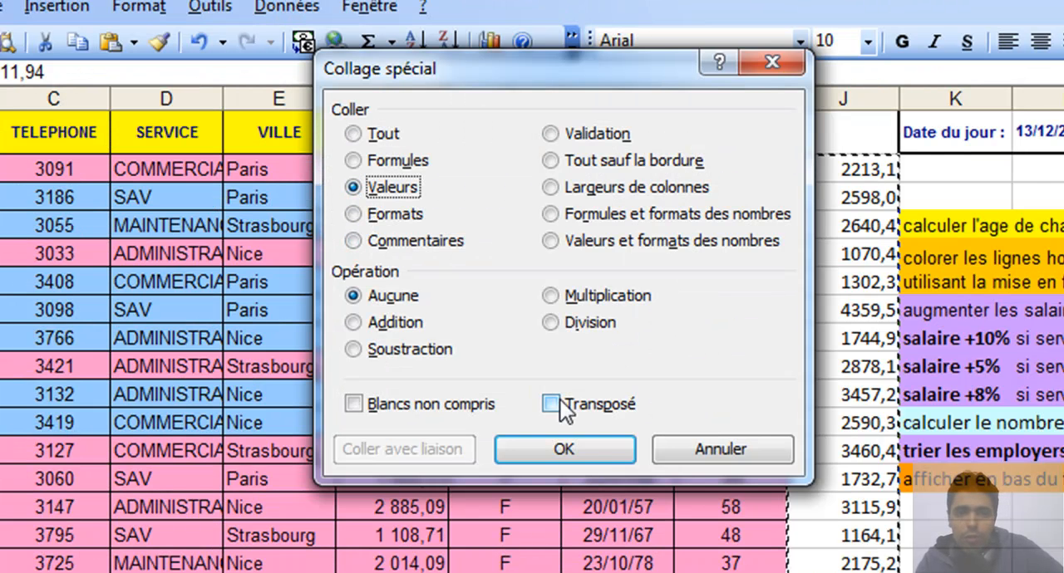
{"action": "left_click", "coordinate": [587, 446]}
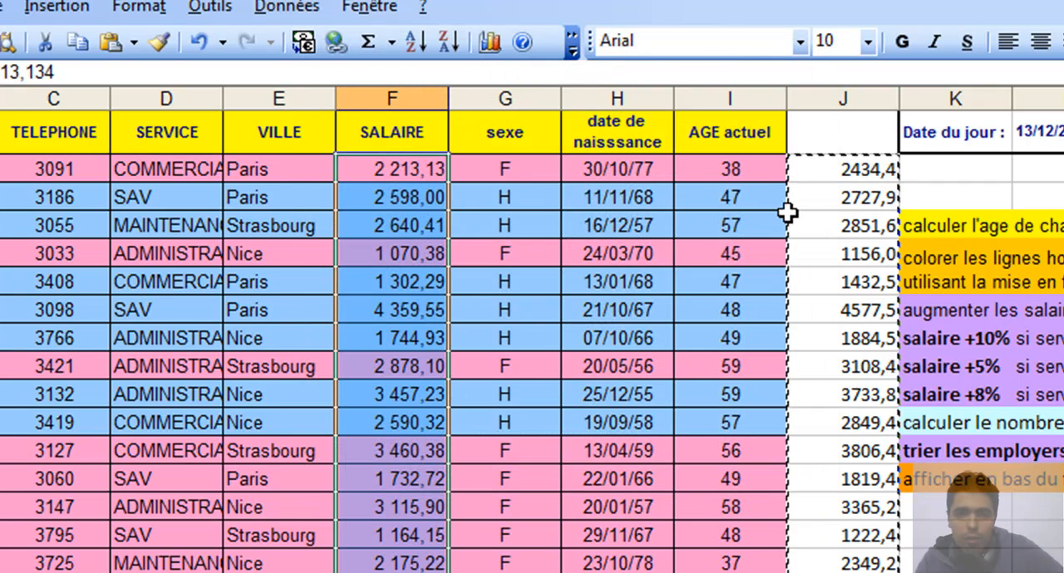
- Clear the helper formulas in J2:J26 and save the workbook
{"action": "left_click_drag", "start_coordinate": [610, 118], "coordinate": [600, 492]}
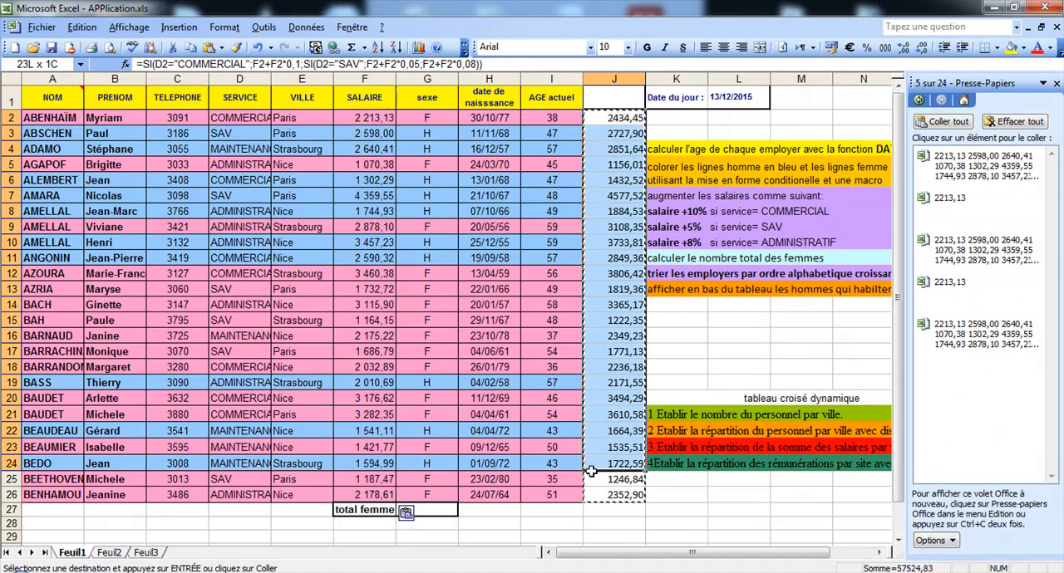
{"action": "key", "text": "Delete"}
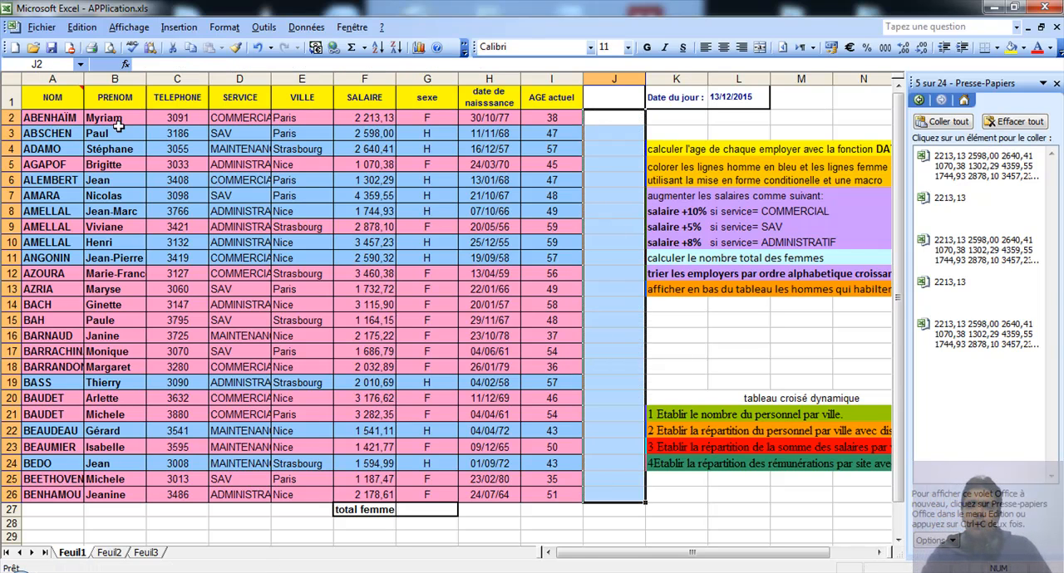
{"action": "left_click", "coordinate": [51, 49]}
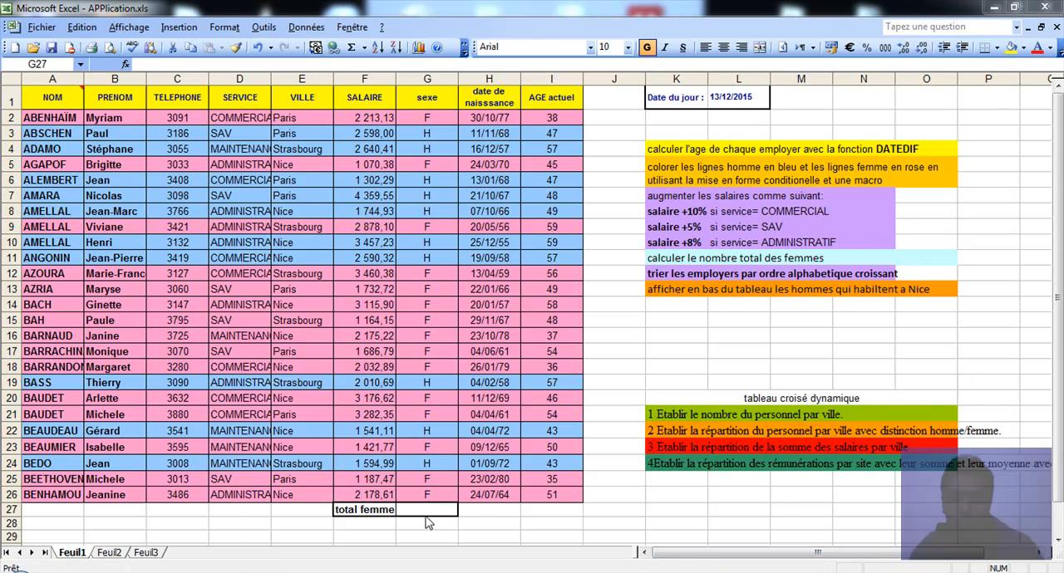
- Begin an NB.SI formula in G27, beside "total femme", with the sexe values G2:G26 as its range
{"action": "left_click", "coordinate": [420, 511]}
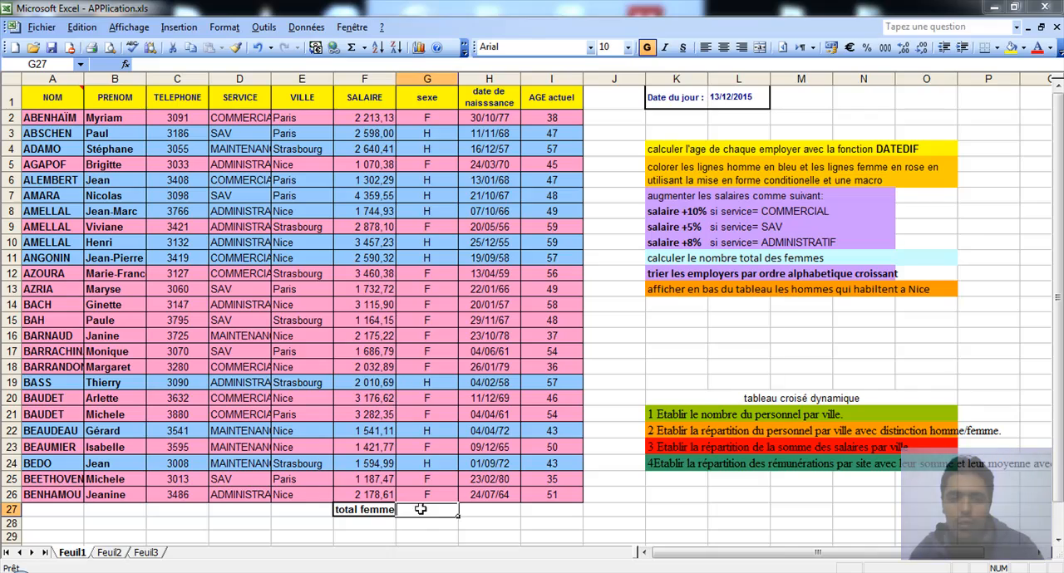
{"action": "type", "text": "="}
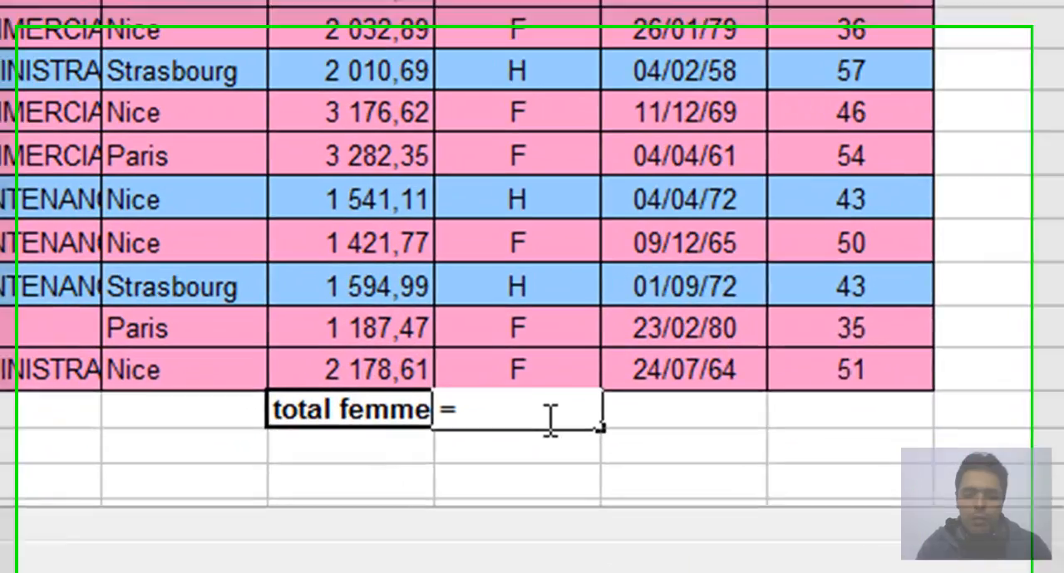
{"action": "type", "text": "nb.si"}
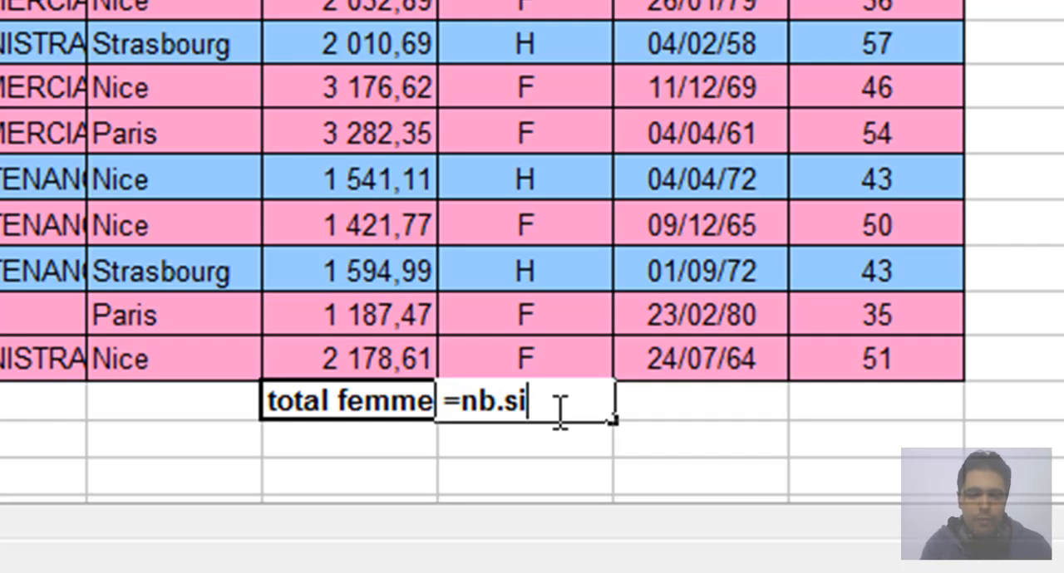
{"action": "type", "text": "("}
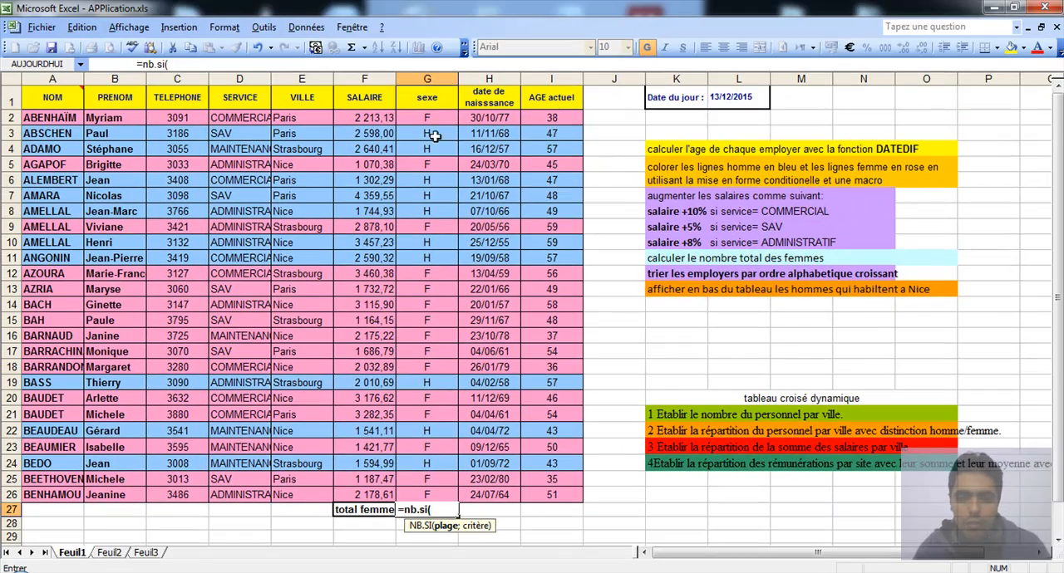
{"action": "left_click_drag", "start_coordinate": [428, 118], "coordinate": [429, 494]}
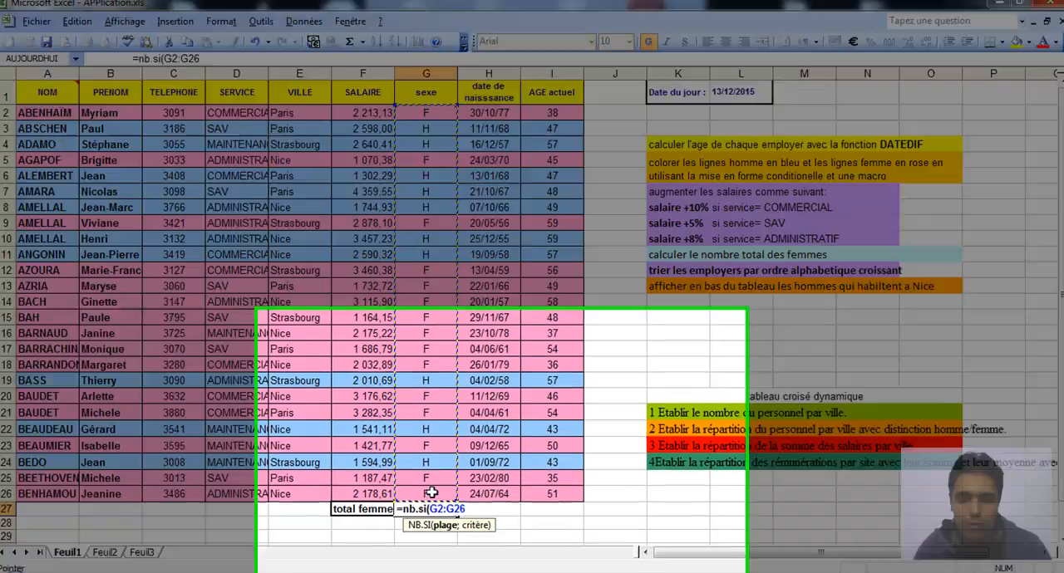
{"action": "type", "text": ";"}
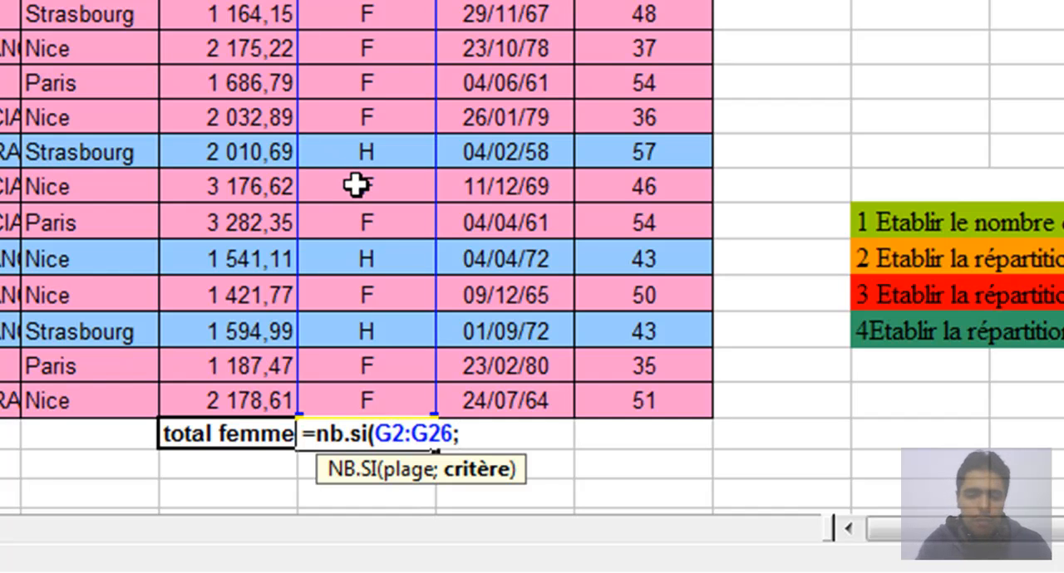
- Complete the NB.SI formula with the criterion "=F" to count the women
{"action": "type", "text": "\"=F\")"}
{"action": "key", "text": "Return"}
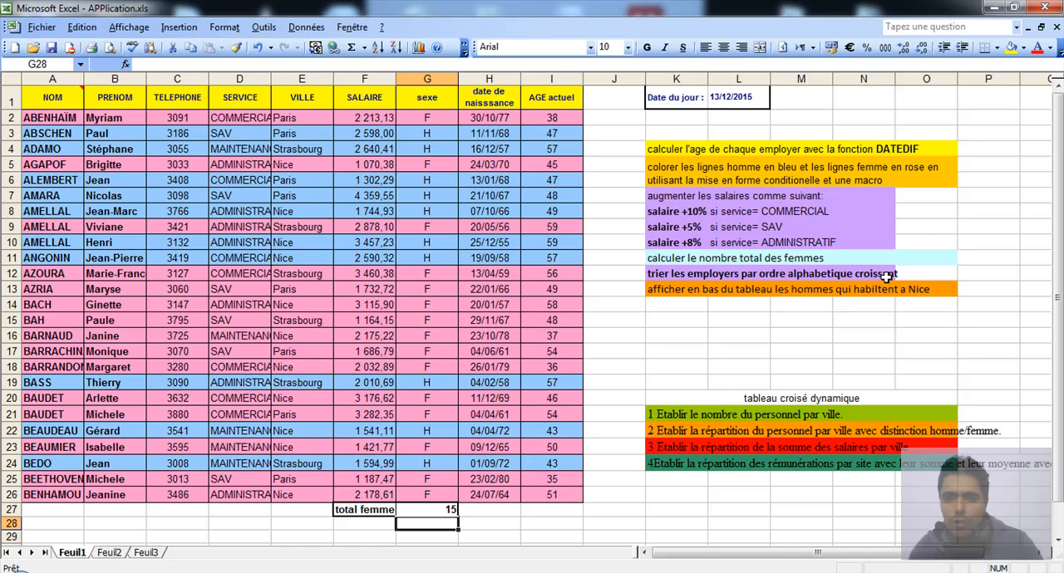
- Sort the employee table A1:I26, which has a header row, by NOM and then by PRENOM, both ascending
{"action": "left_click_drag", "start_coordinate": [41, 103], "coordinate": [558, 494]}
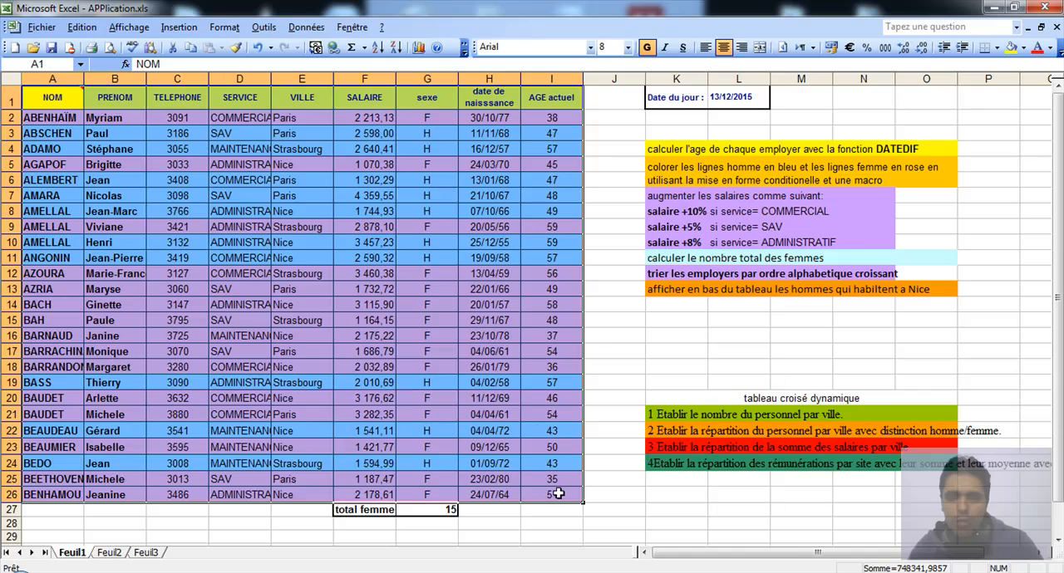
{"action": "left_click", "coordinate": [306, 27]}
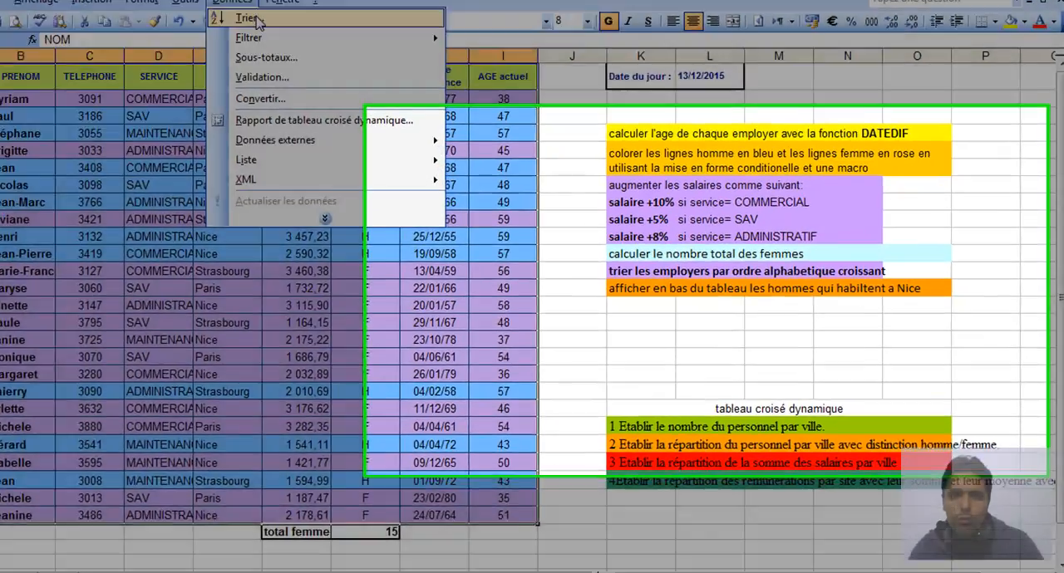
{"action": "left_click", "coordinate": [323, 44]}
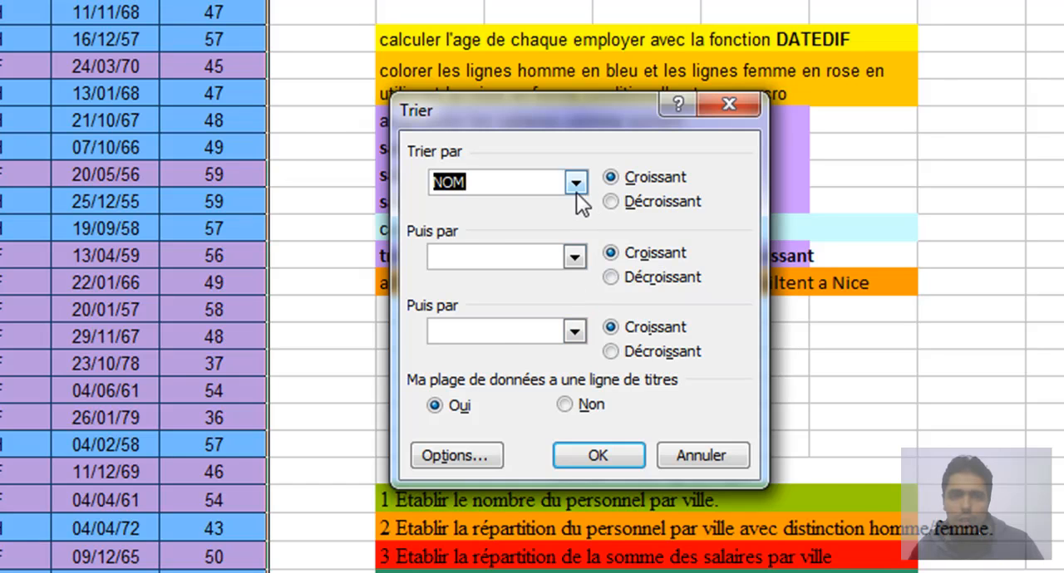
{"action": "left_click", "coordinate": [575, 258]}
{"action": "left_click", "coordinate": [540, 314]}
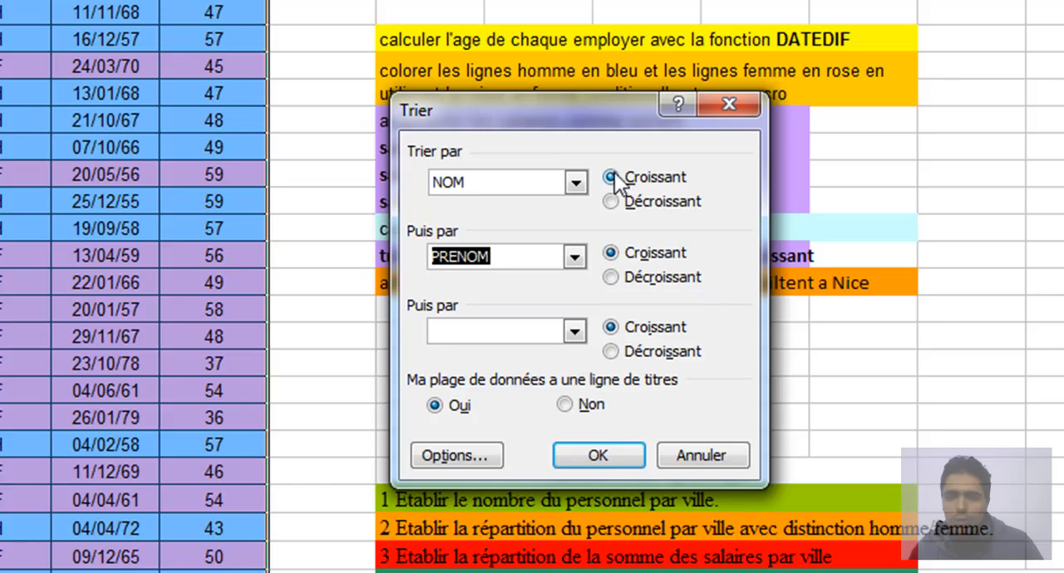
{"action": "left_click", "coordinate": [612, 463]}
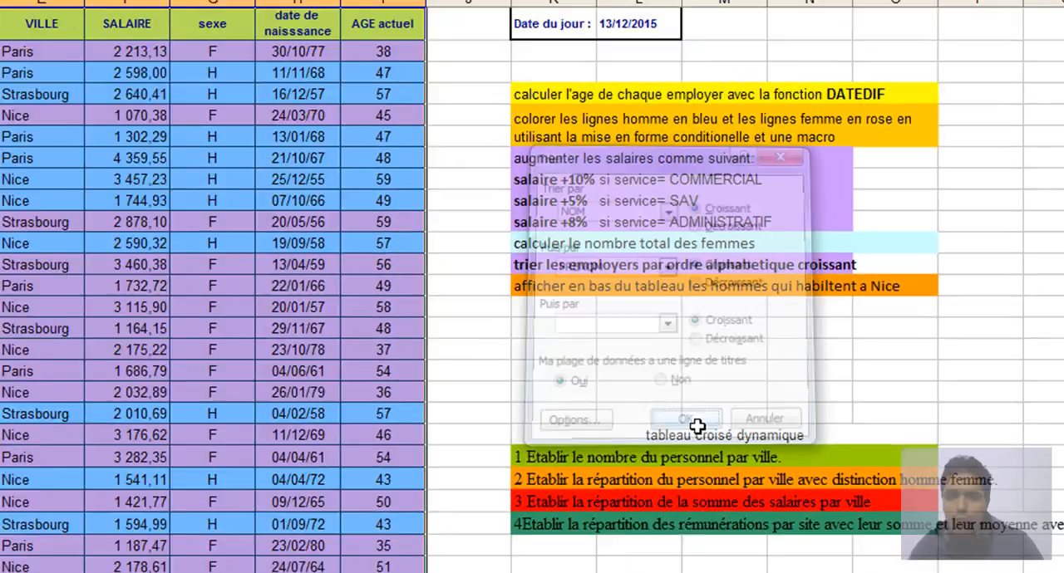